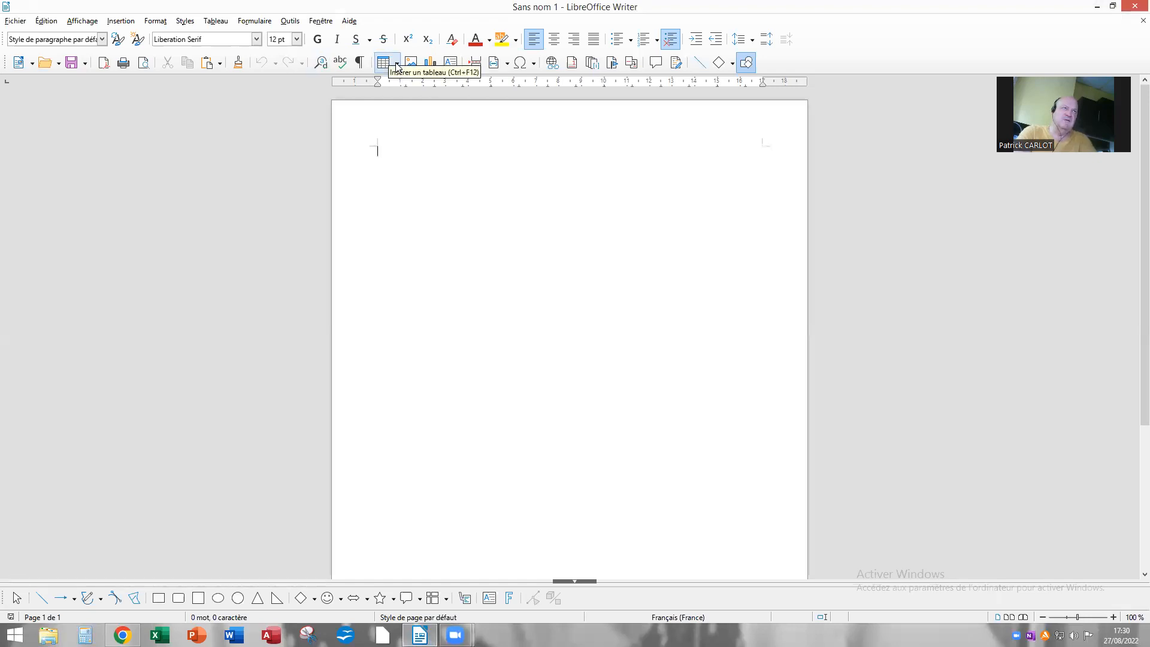
left_click(227, 25)
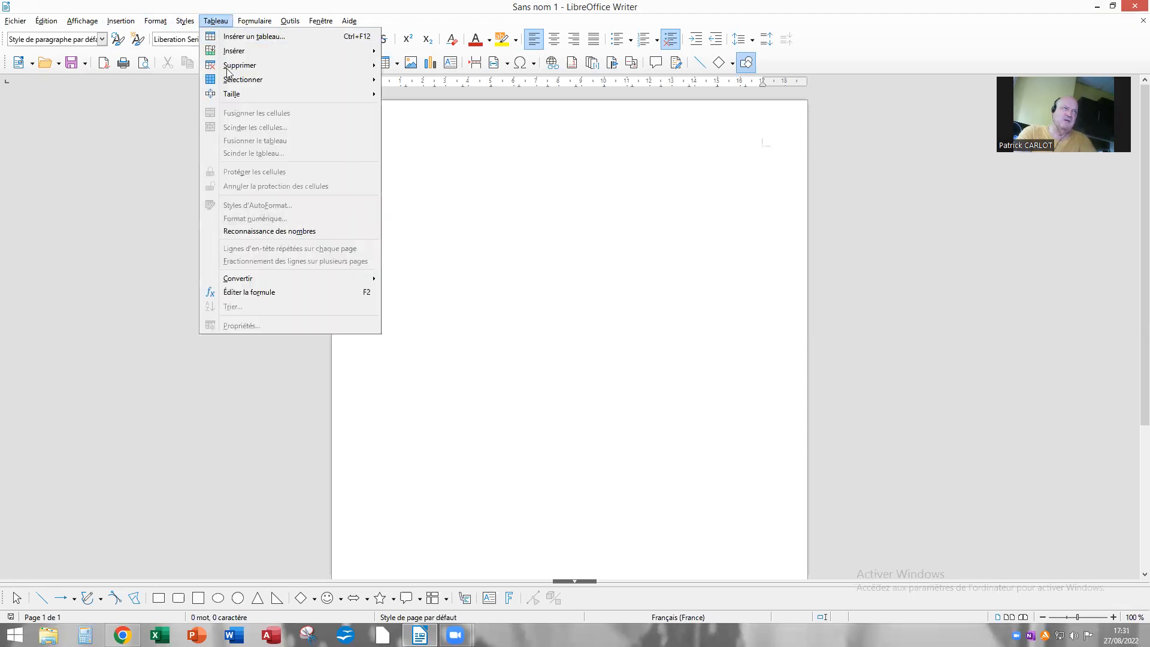
left_click(227, 38)
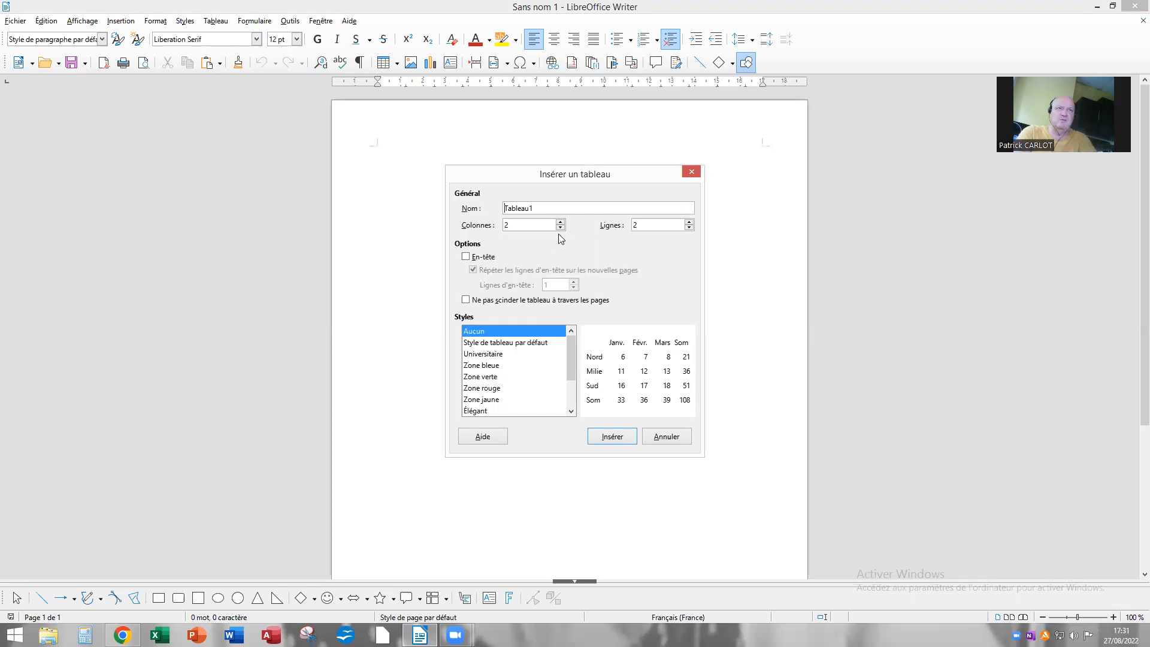
left_click(691, 172)
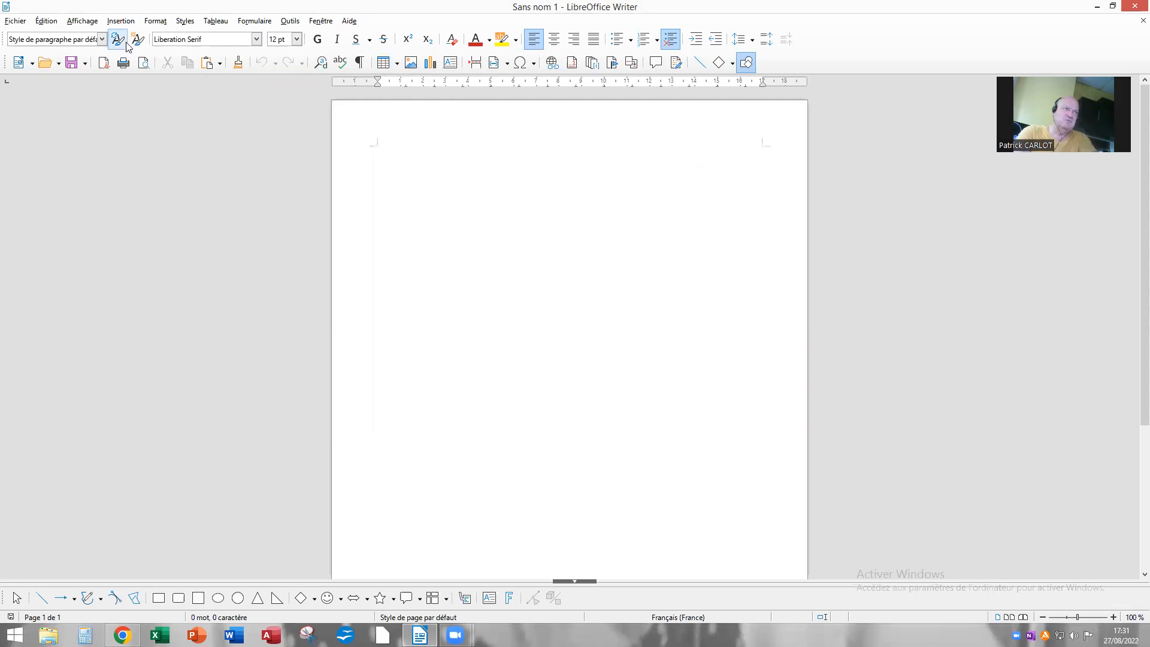
left_click(82, 22)
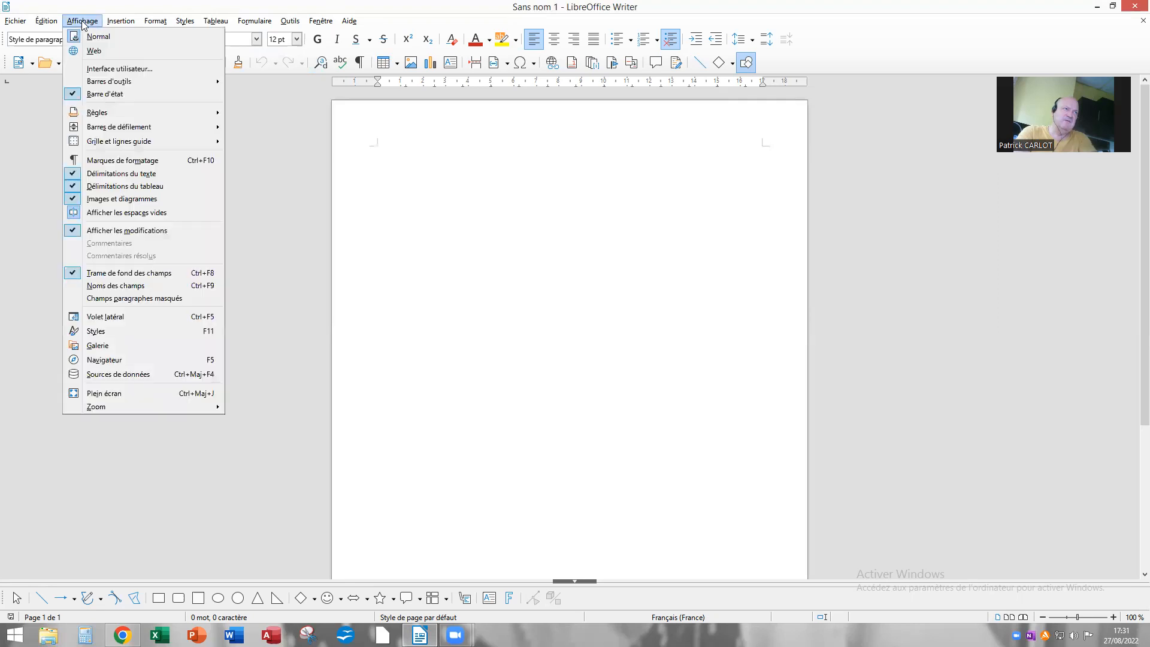
mouse_move(138, 80)
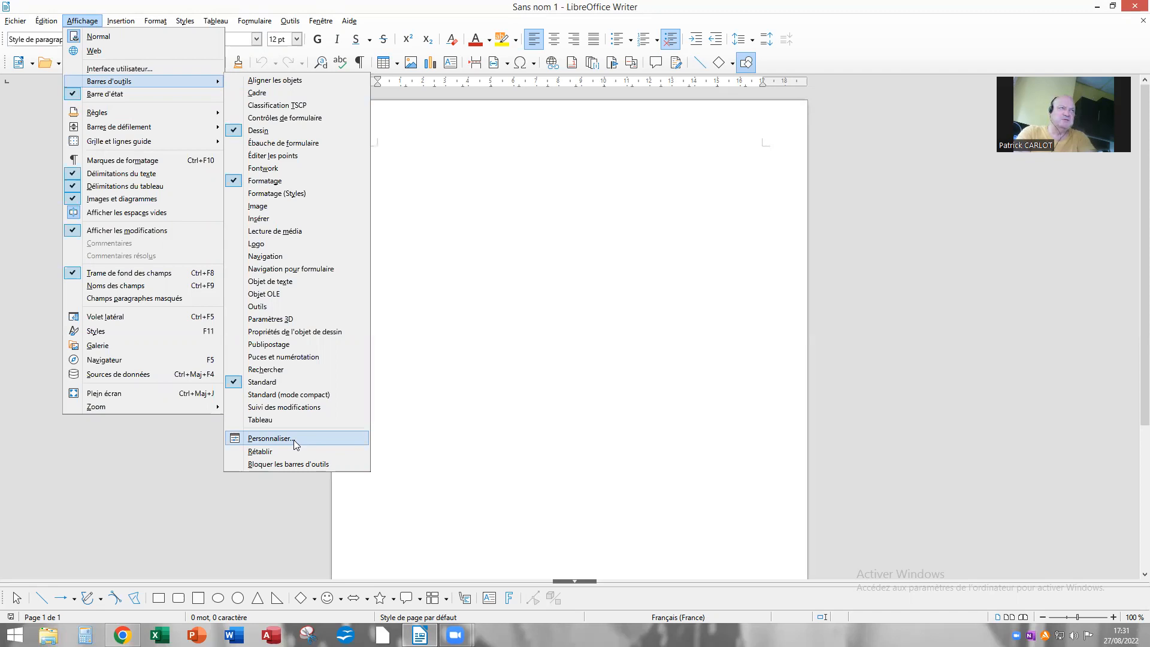
left_click(473, 154)
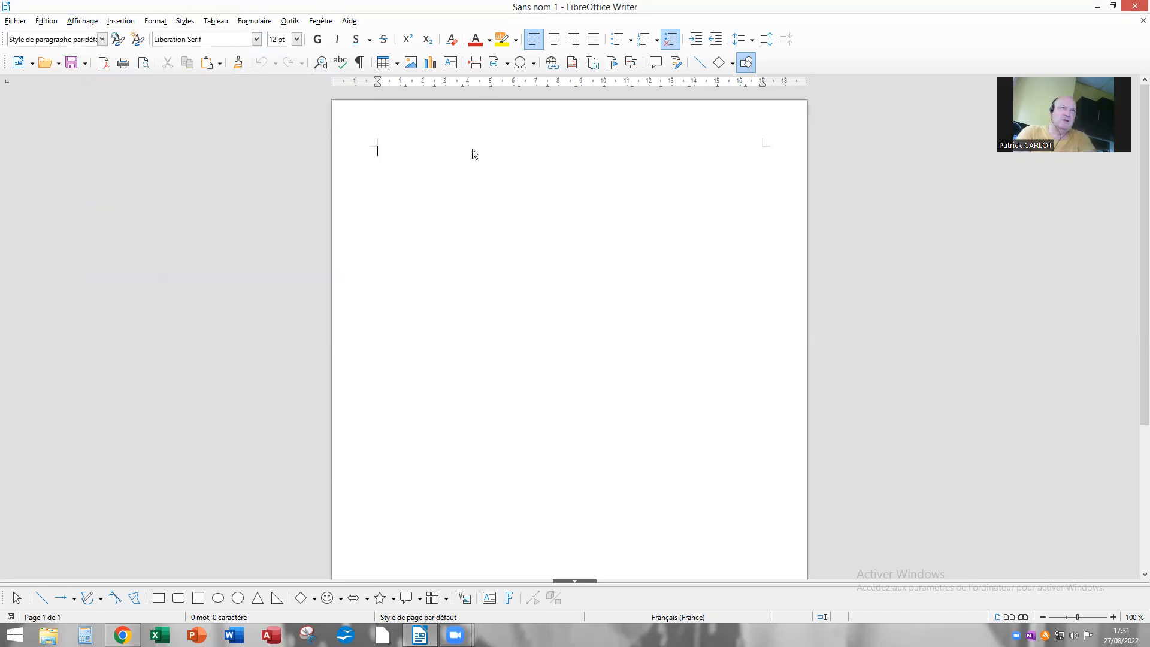
- Insert a table with two columns and four rows at the start of the document
left_click(397, 63)
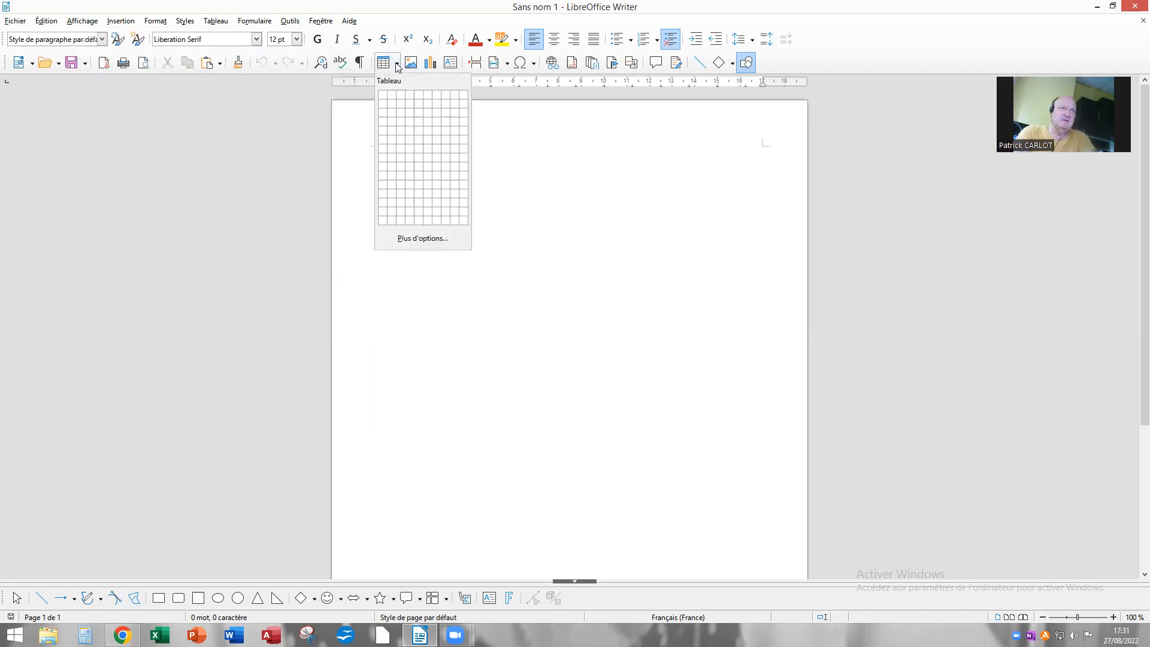
left_click(390, 126)
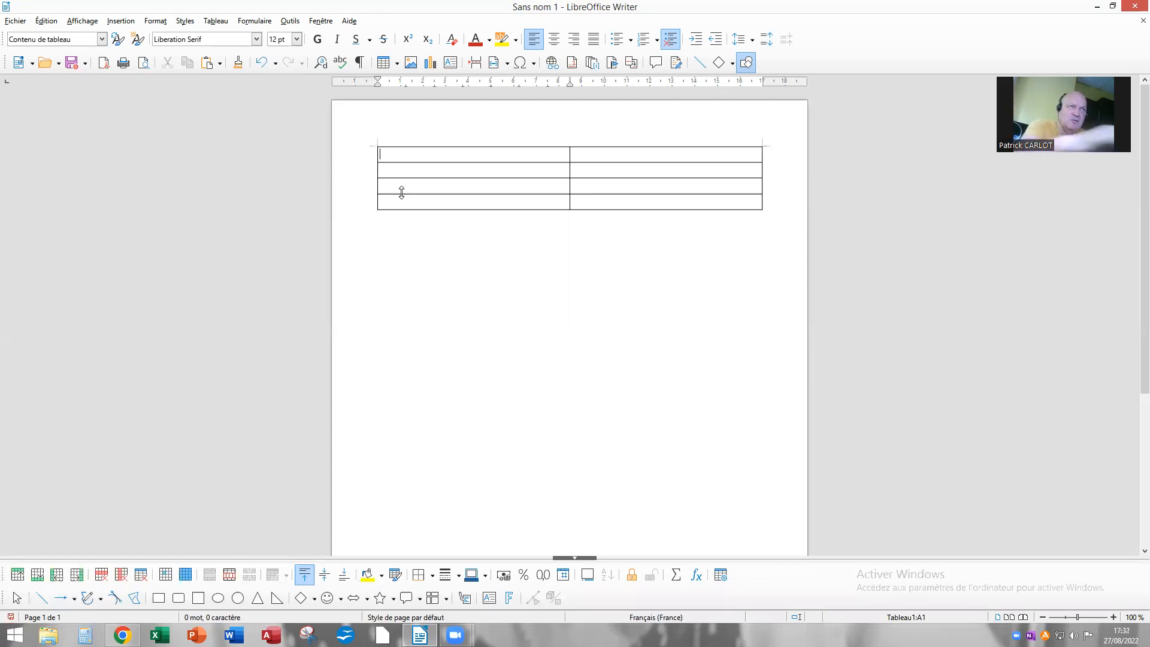
right_click(410, 172)
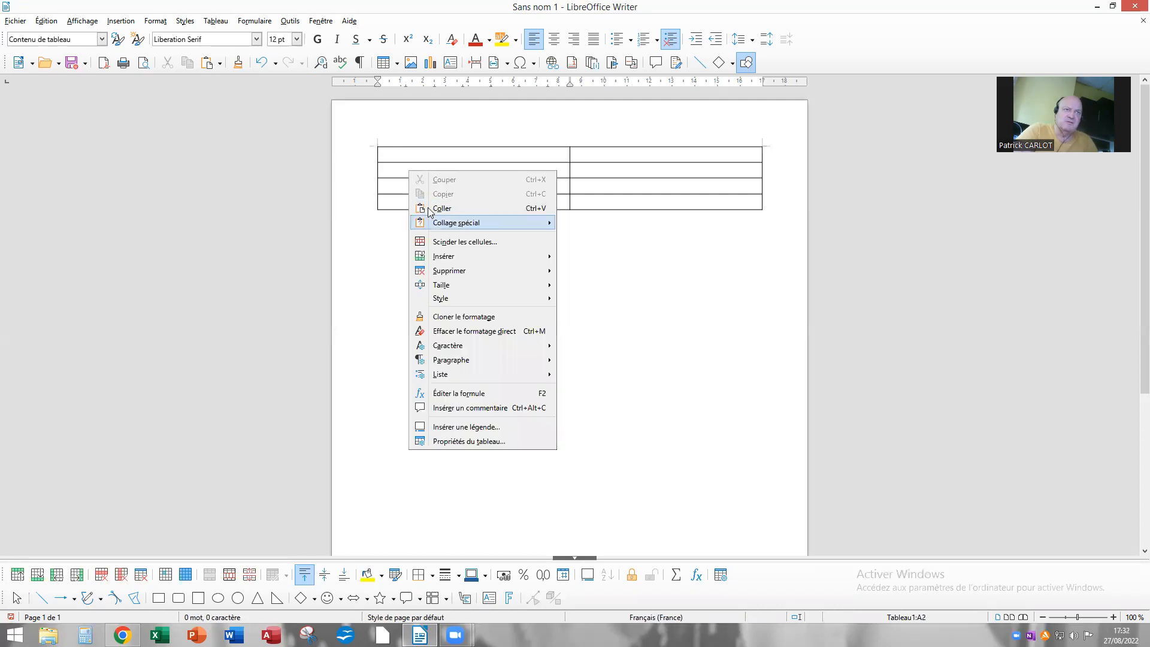
mouse_move(481, 291)
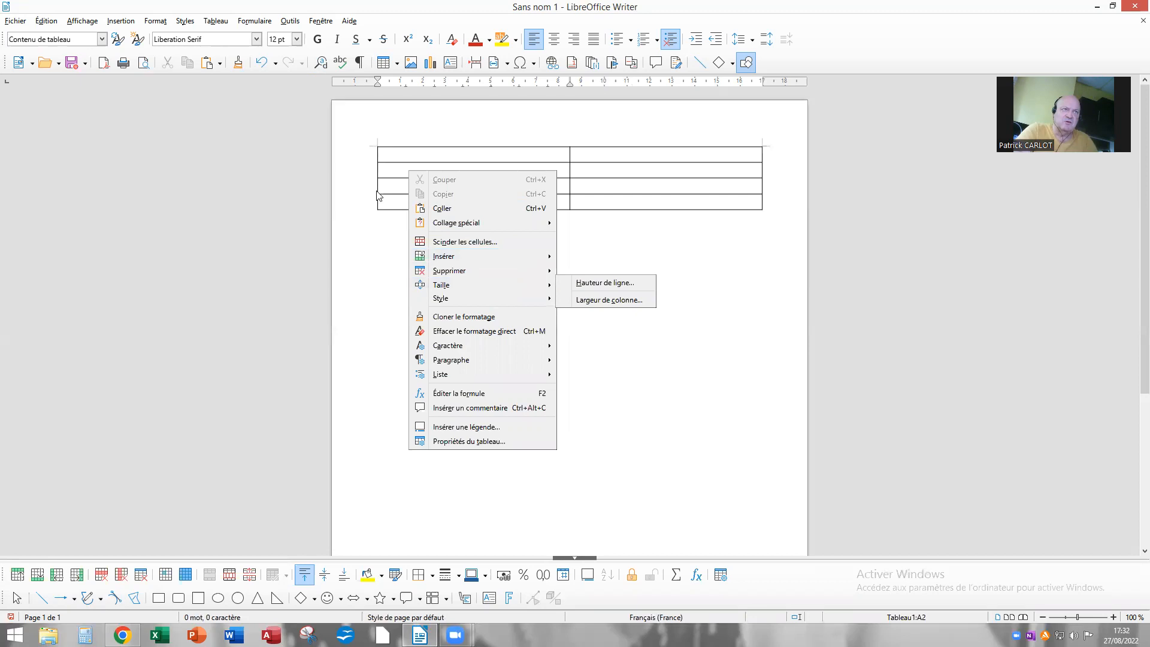
left_click(391, 157)
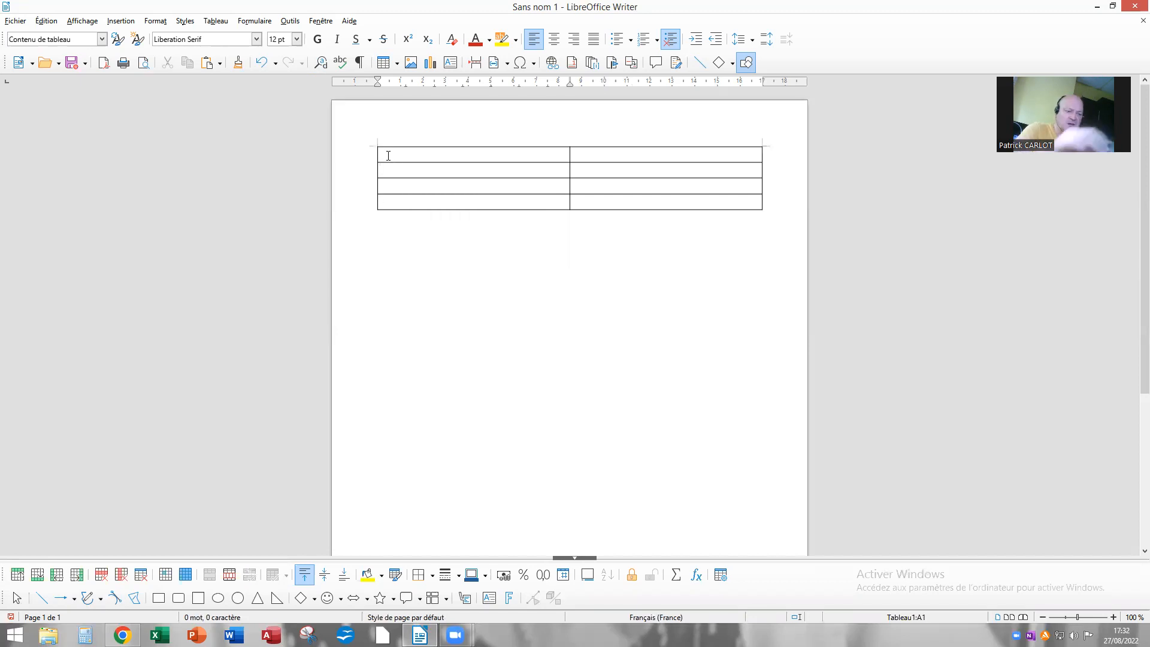
- Set the row height of the whole table to 2 cm
key("ctrl+a")
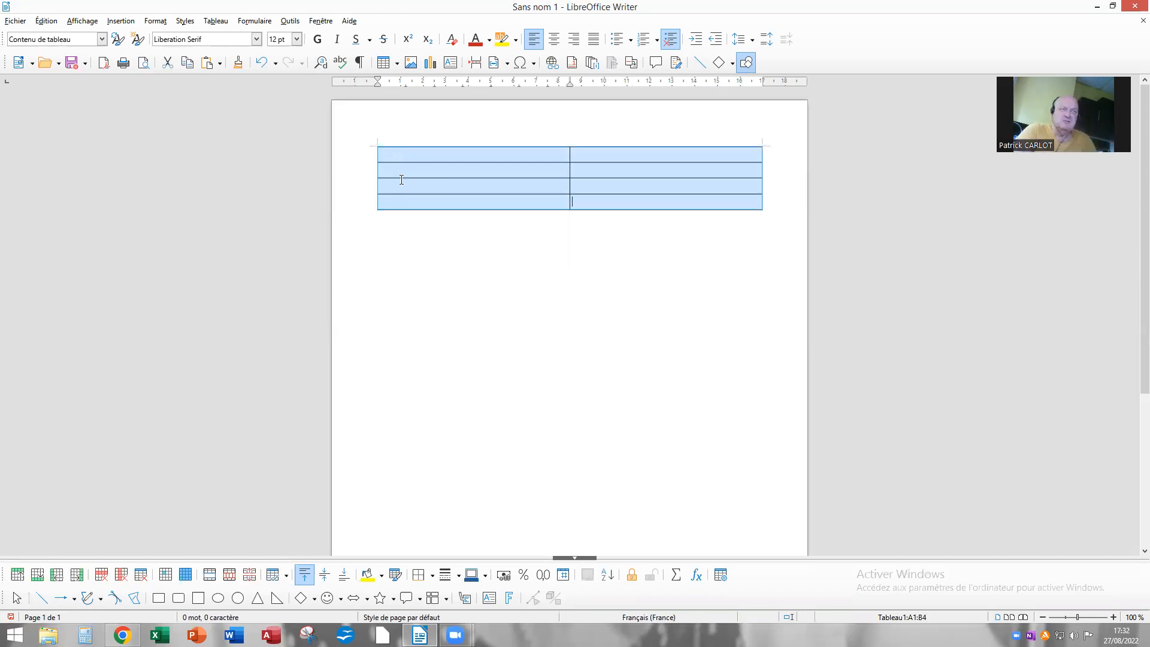
right_click(402, 178)
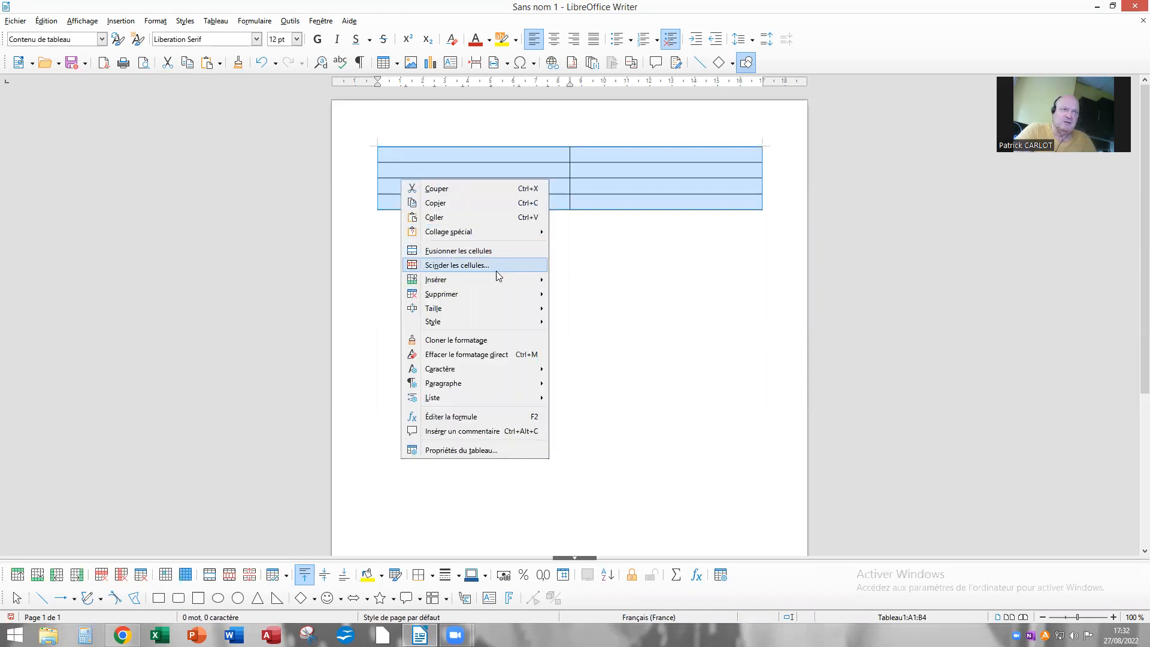
mouse_move(488, 281)
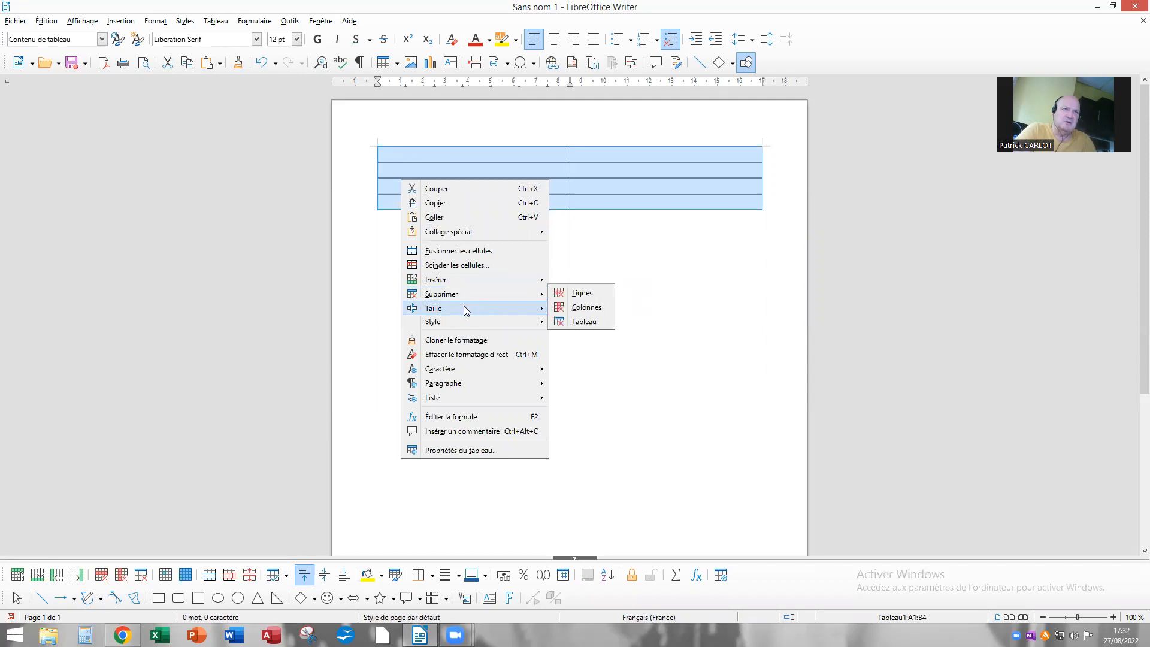
mouse_move(465, 306)
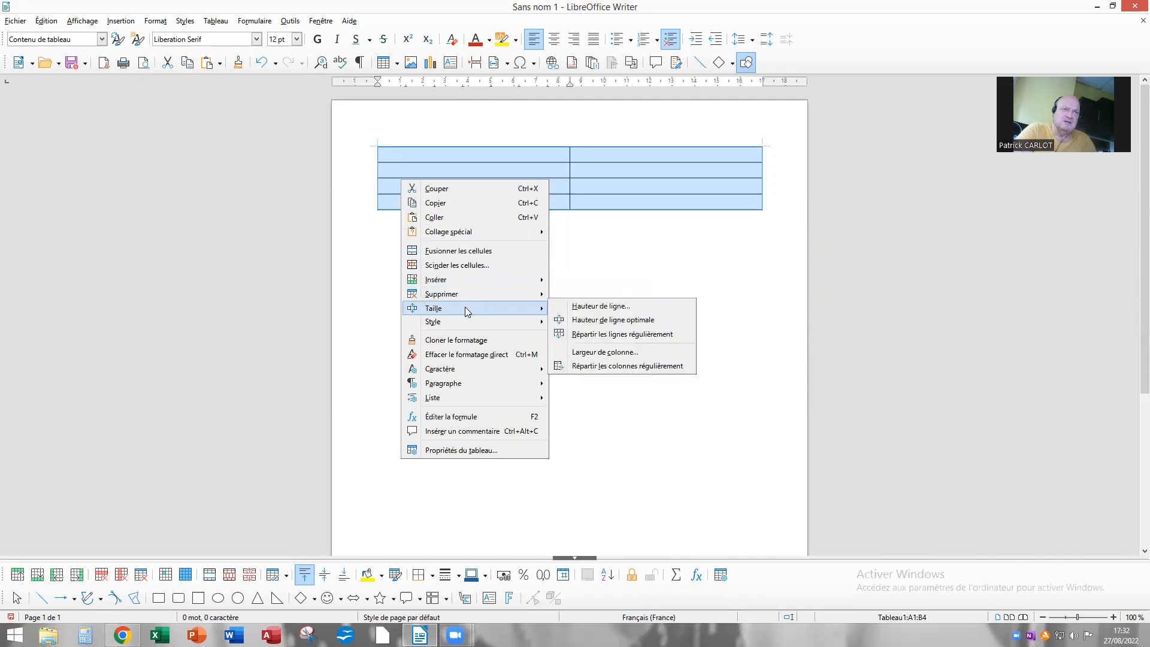
left_click(597, 307)
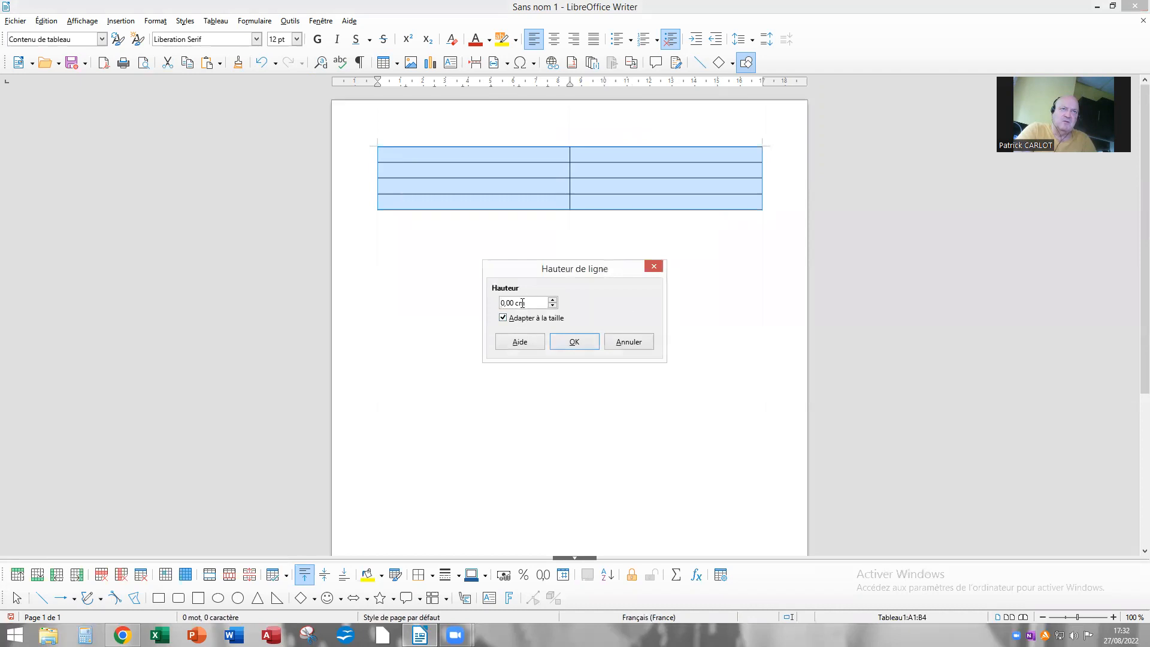
double_click(506, 303)
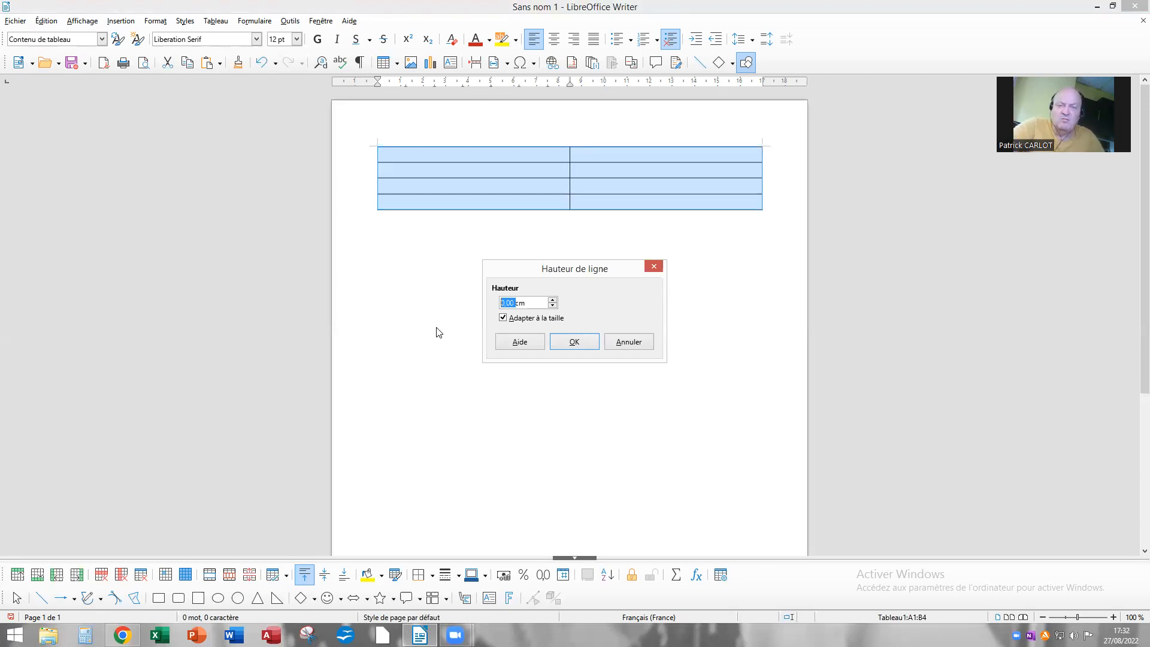
type("2")
key("Return")
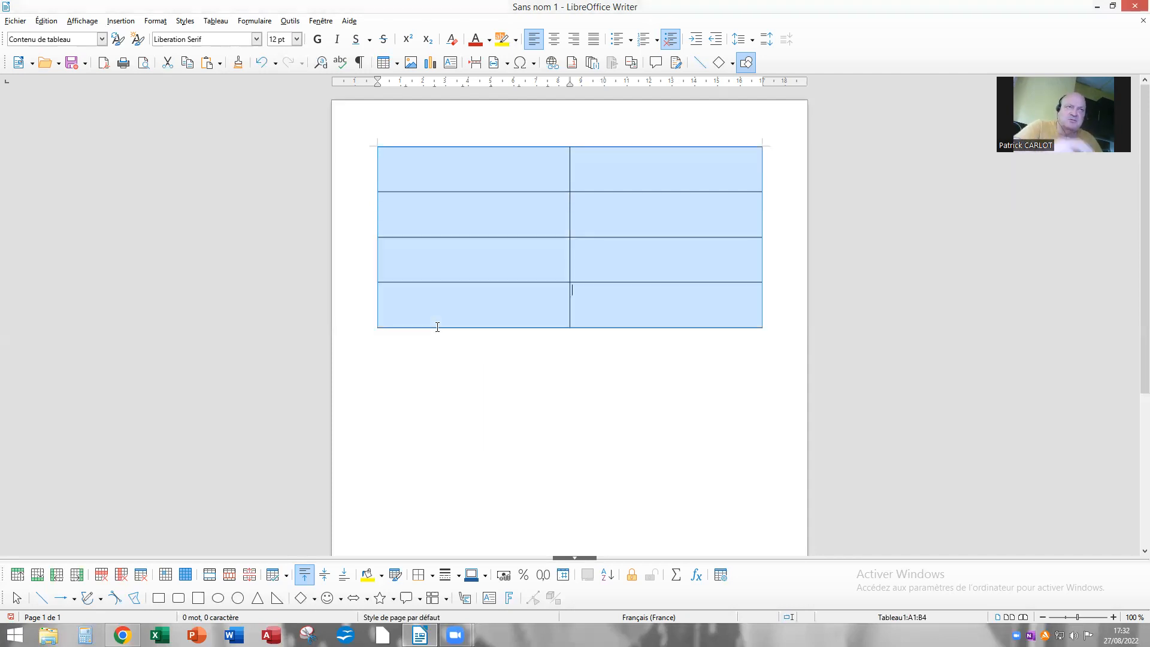
- Leave one empty line below the table and enter the text "sdqsdqd"
left_click(506, 393)
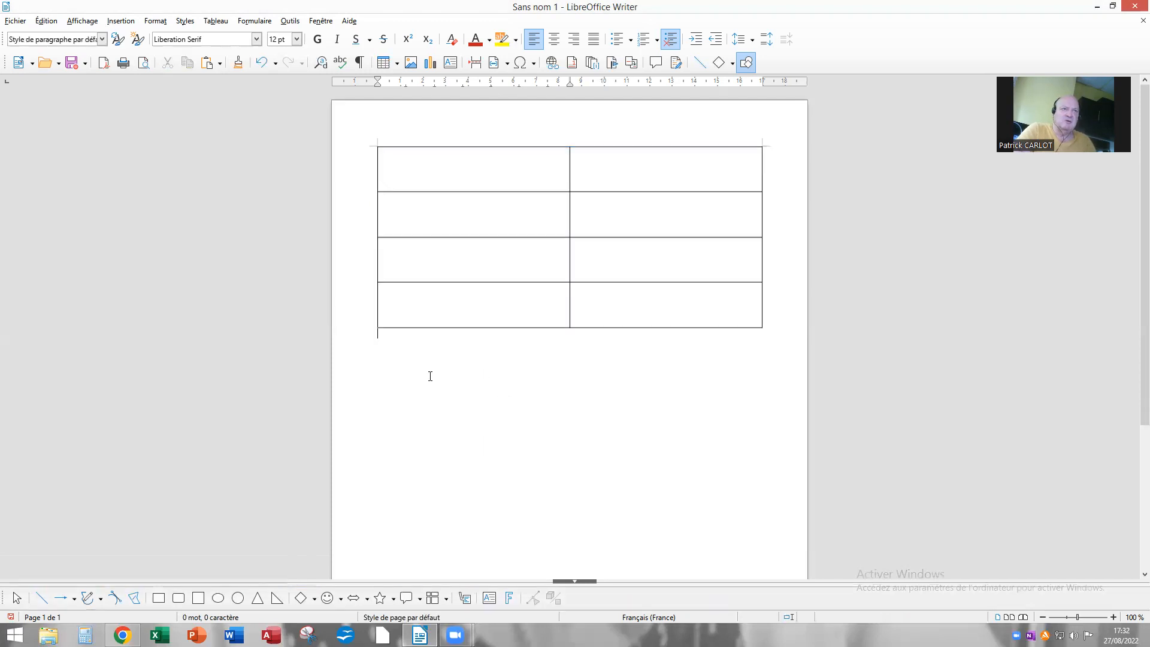
key("Return")
type("sdqsdqd")
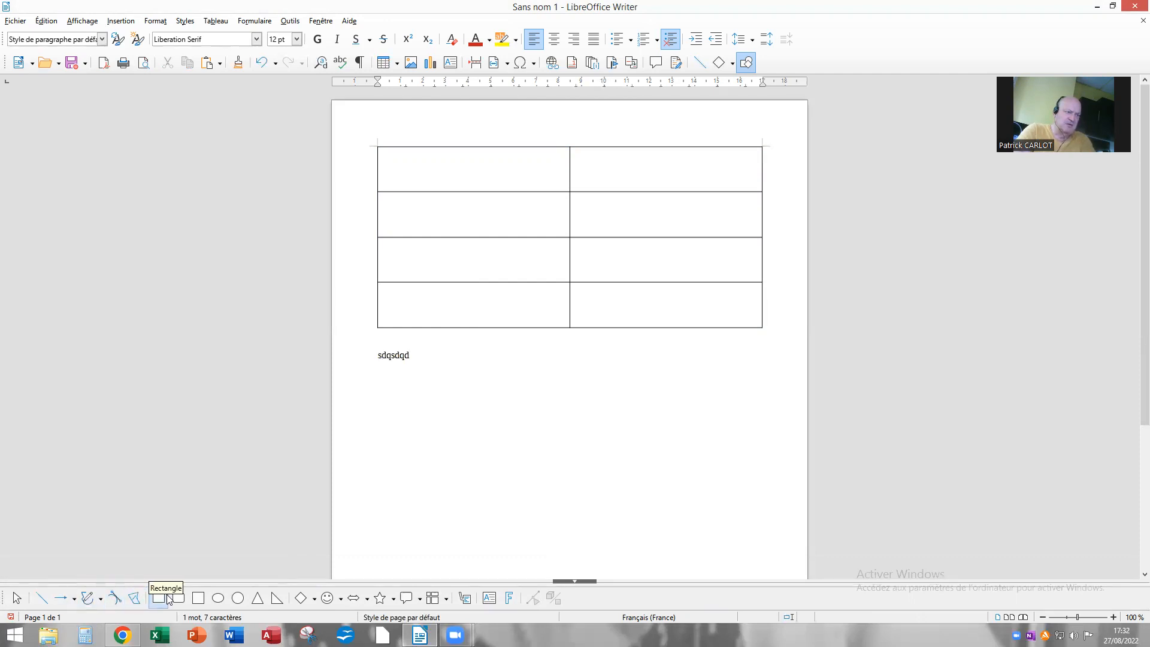
- Draw a signature-like freeform line, about 2.3 by 1.5 cm, in the second column of the table's first row
left_click(100, 599)
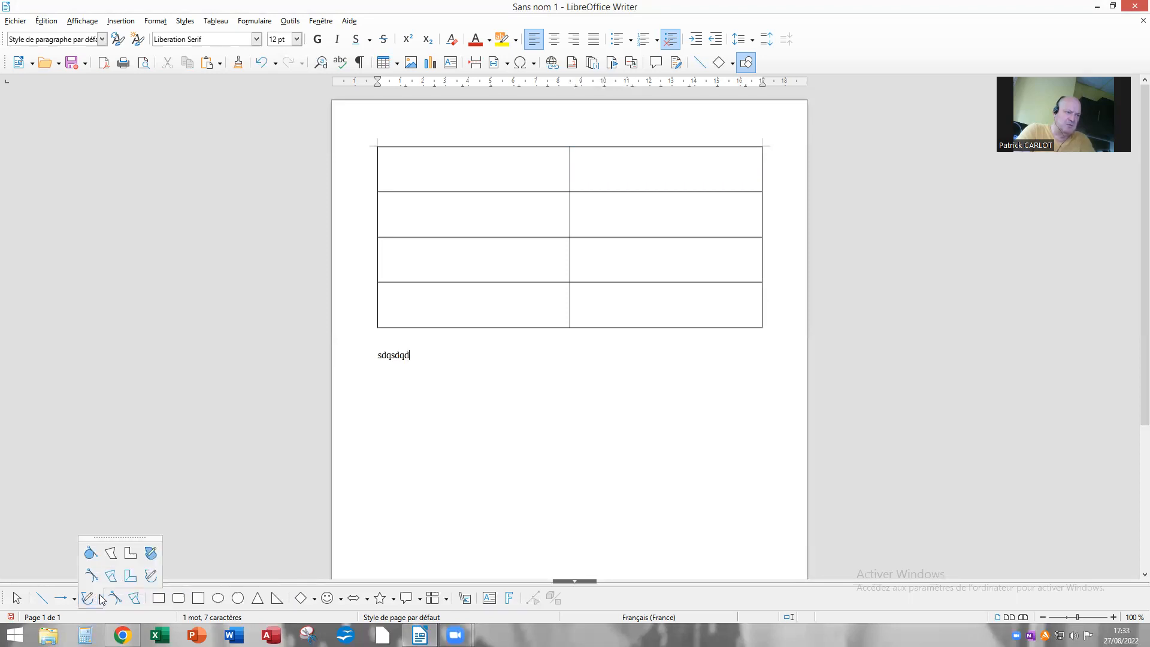
left_click(152, 575)
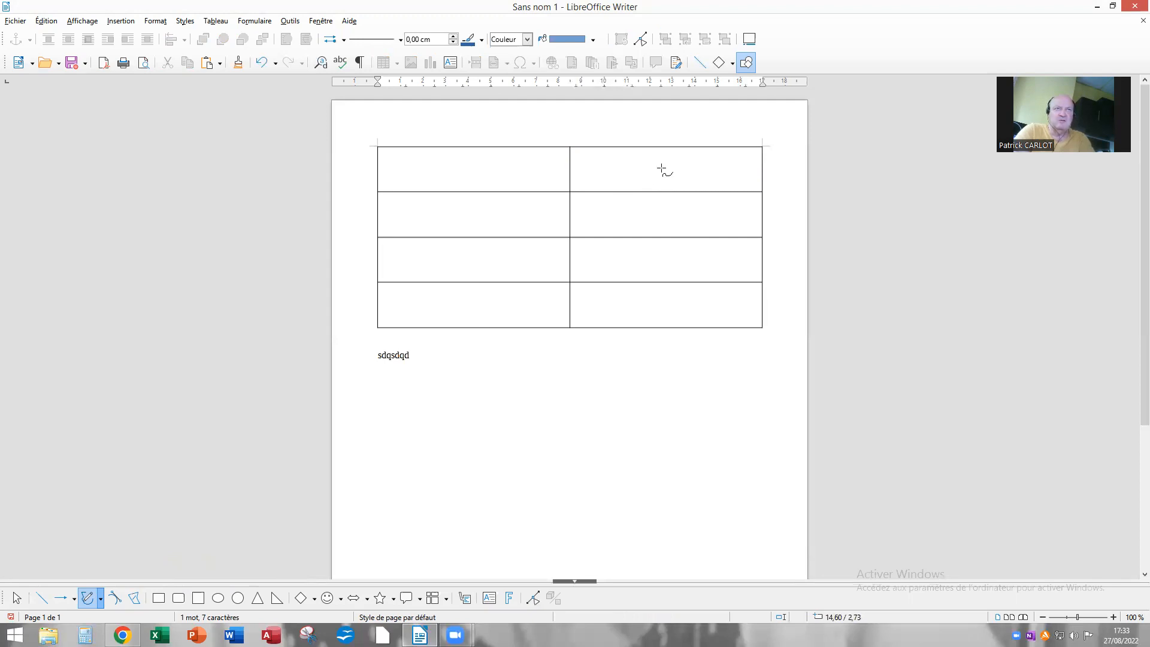
mouse_move(668, 157)
left_mouse_down()
mouse_move(635, 157)
mouse_move(626, 180)
mouse_move(657, 165)
left_mouse_up()
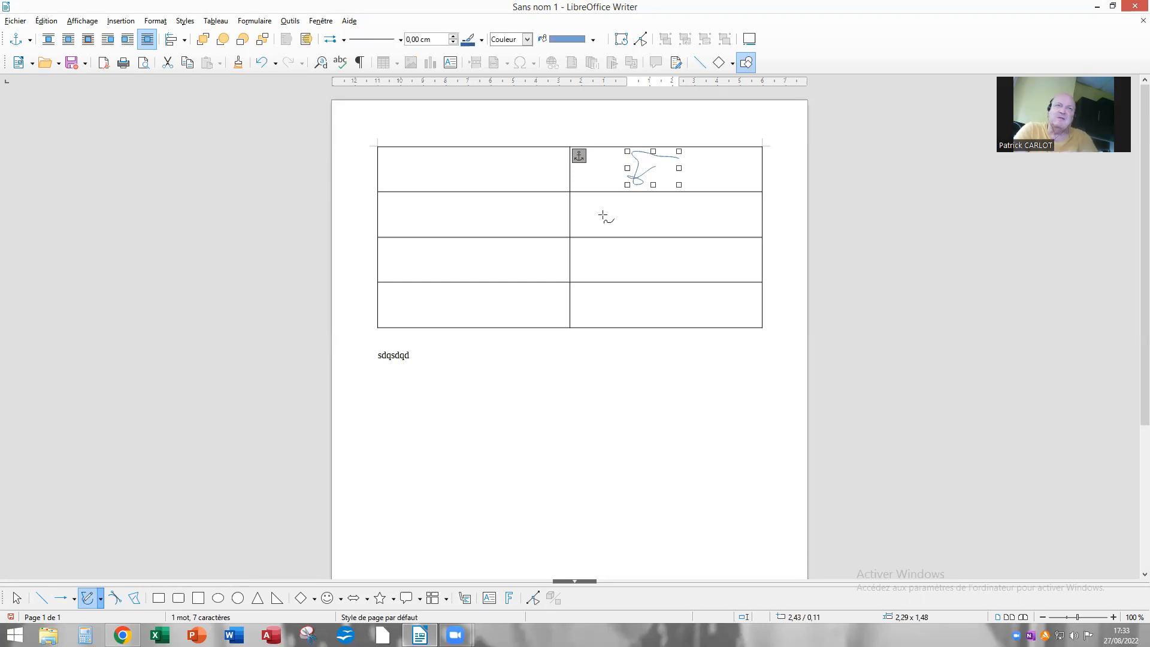
key("Escape")
left_click(644, 174)
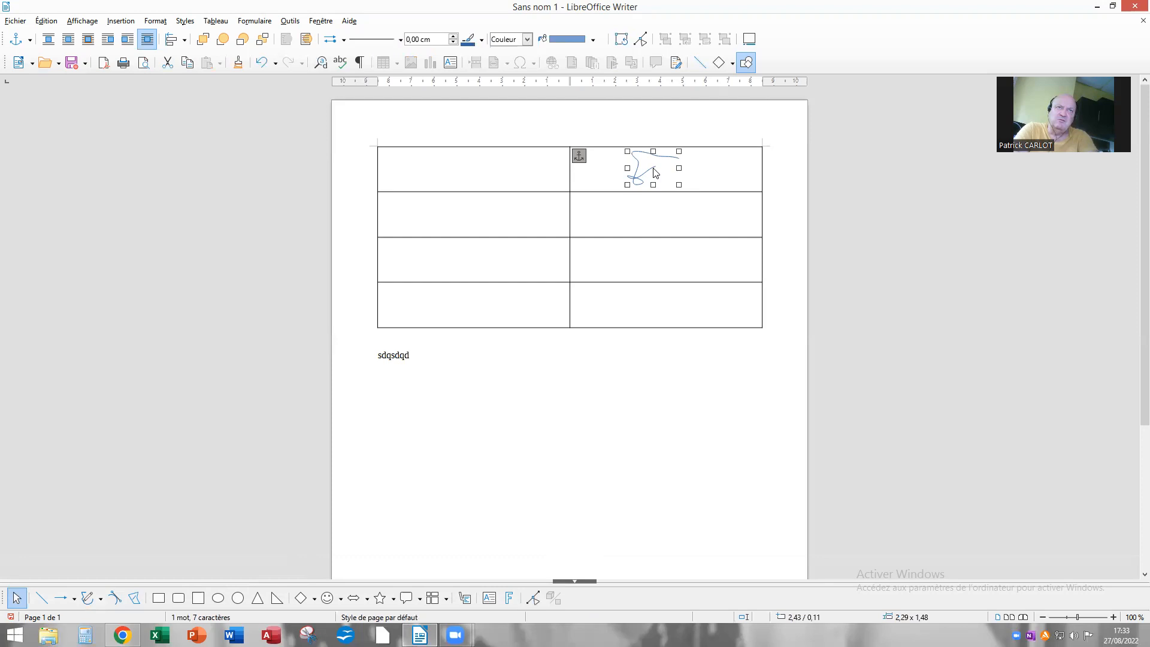
right_click(653, 170)
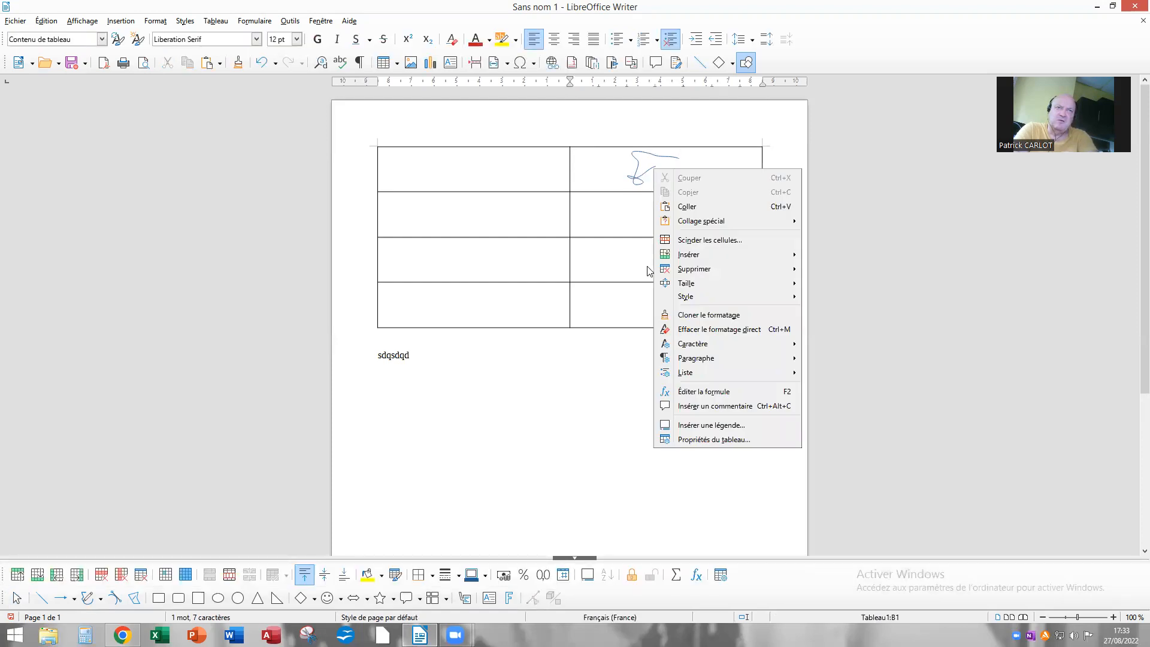
left_click(594, 385)
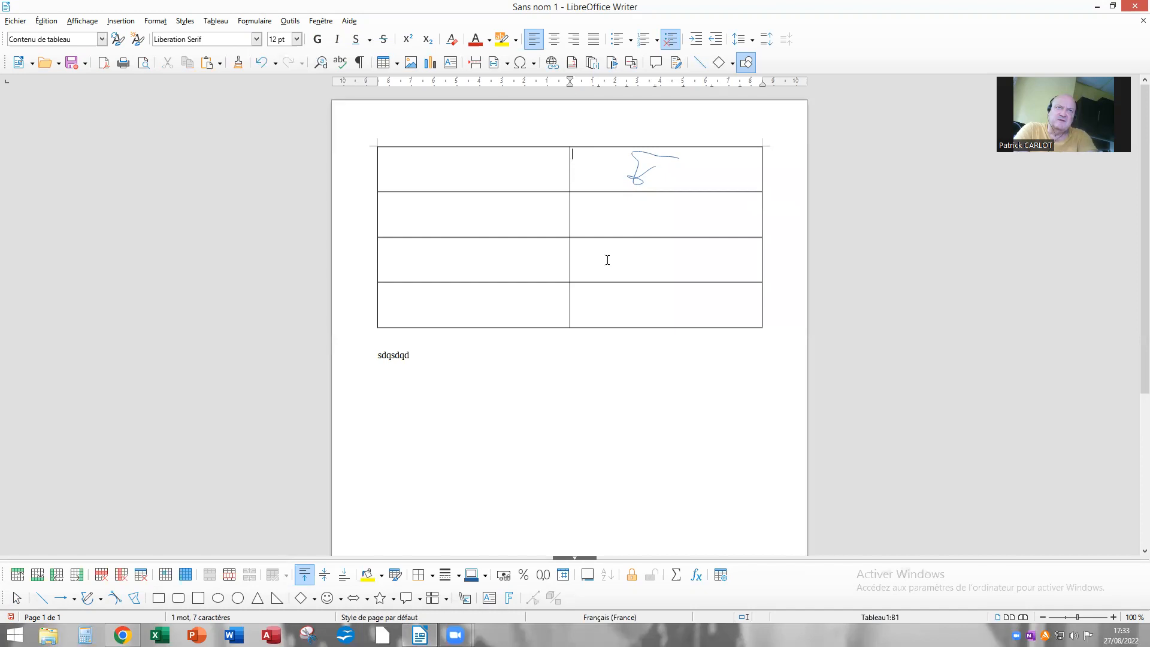
- Change the line colour of the freehand drawing in the first row to black
left_click(637, 176)
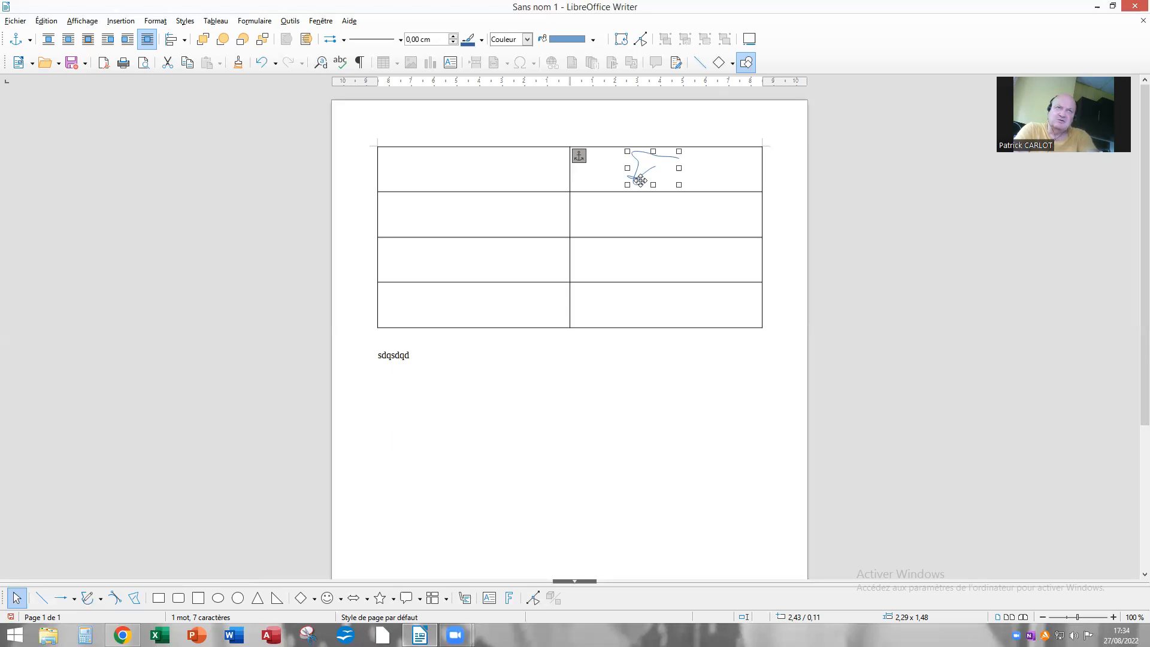
right_click(641, 181)
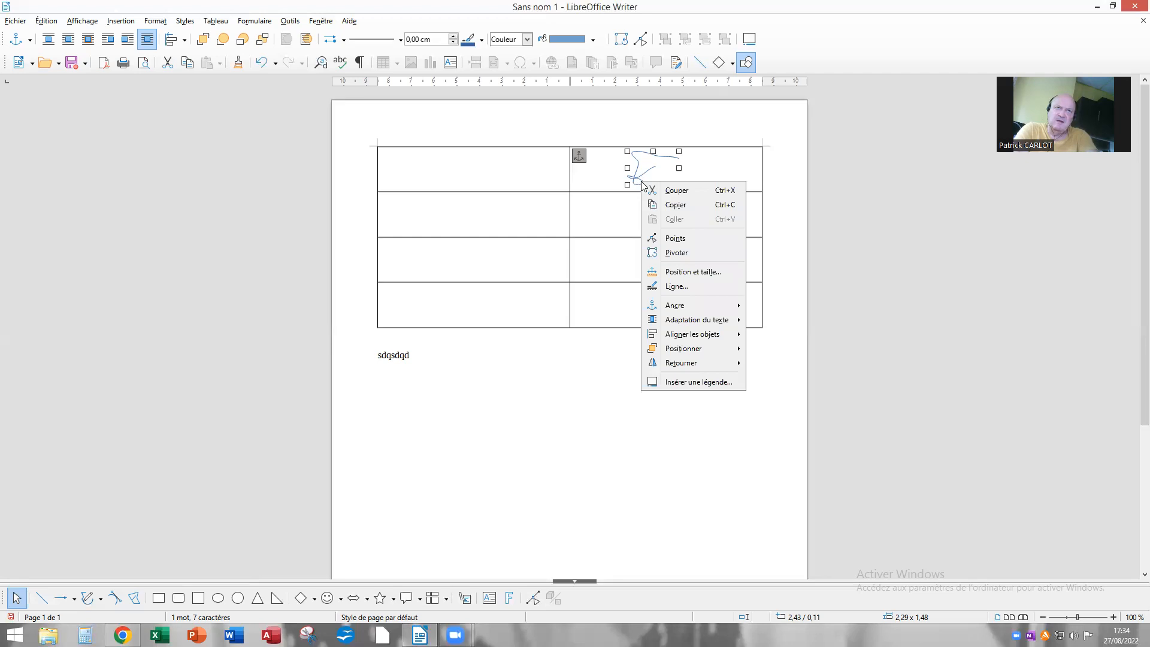
left_click(700, 288)
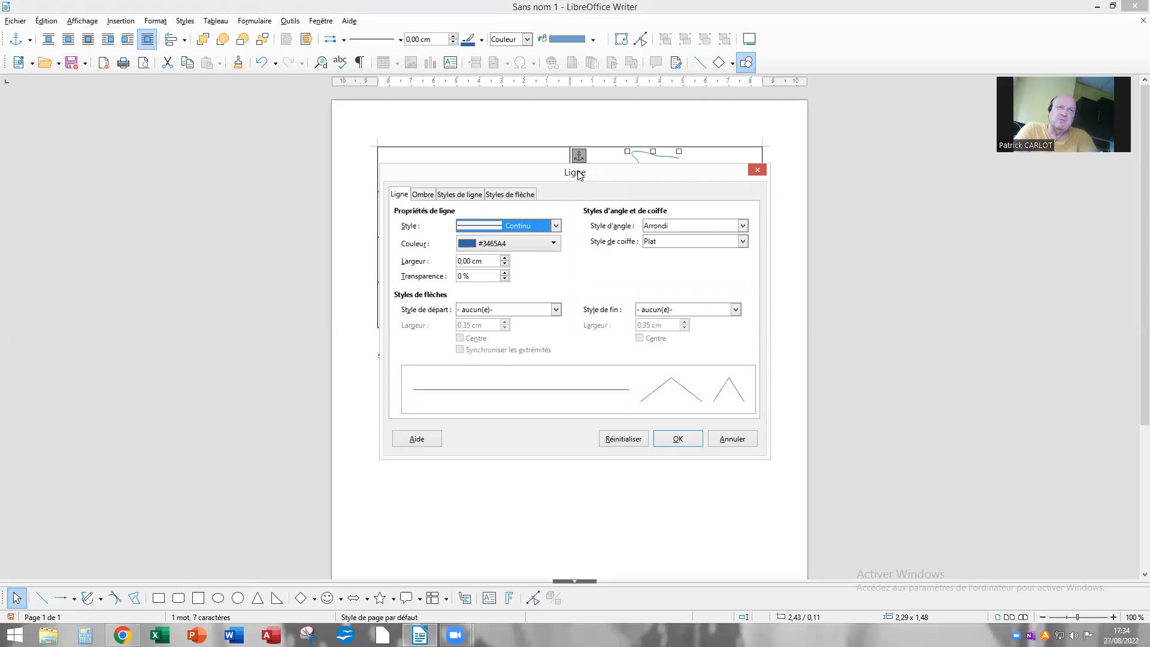
left_click_drag(580, 174, 617, 227)
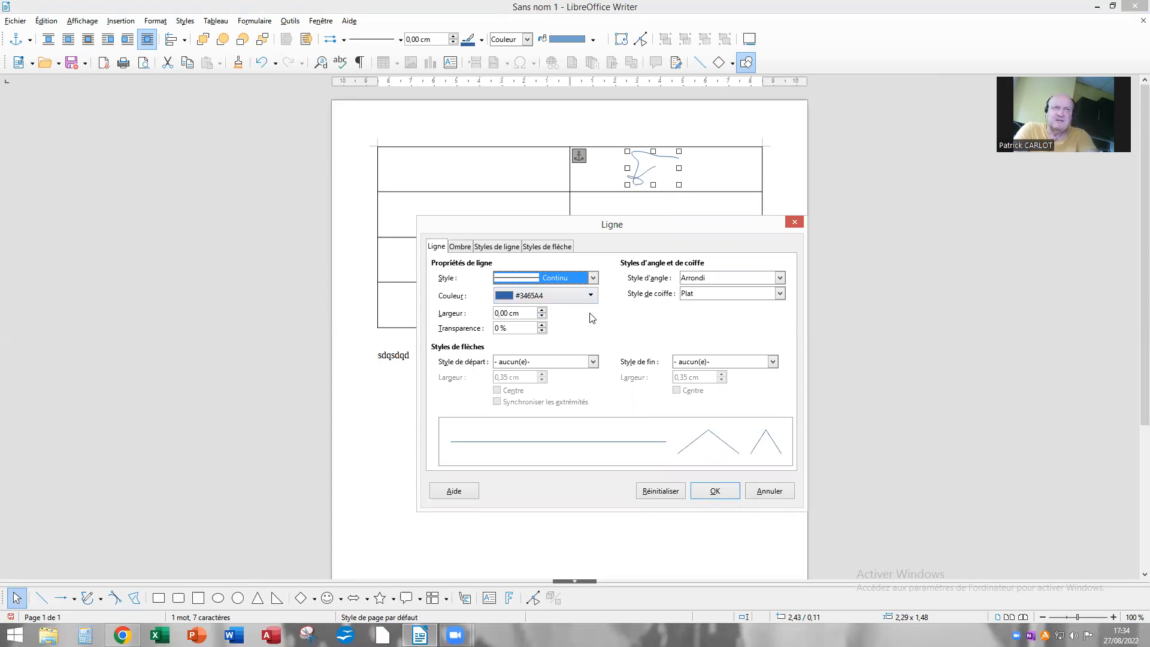
left_click(590, 296)
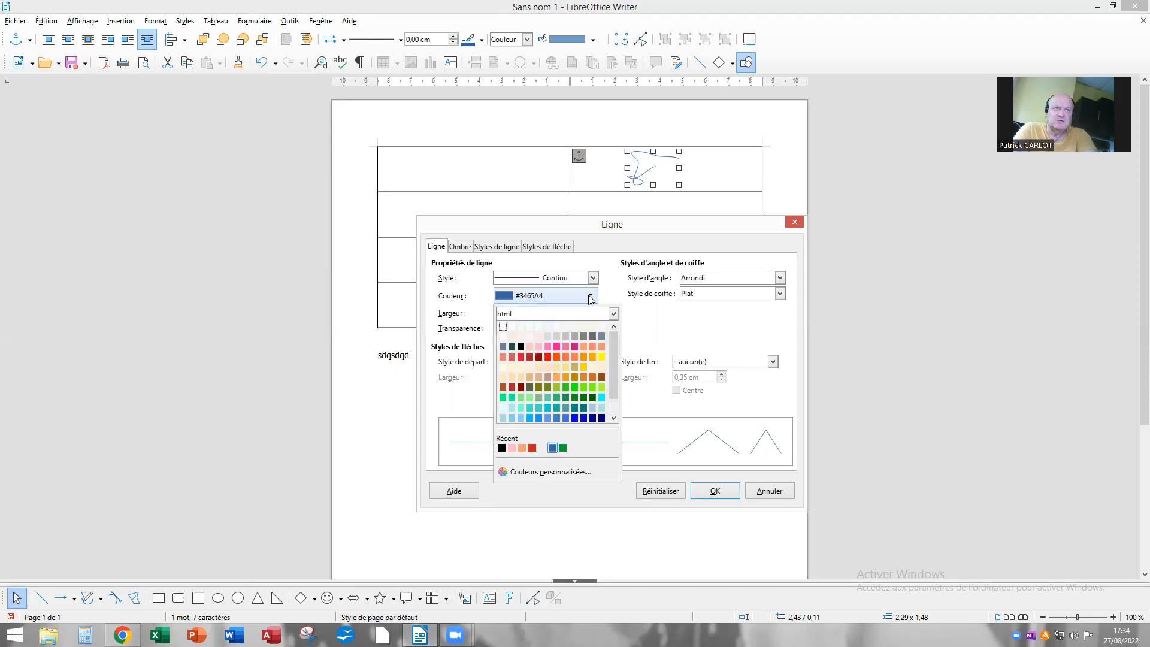
left_click(521, 347)
left_click(715, 492)
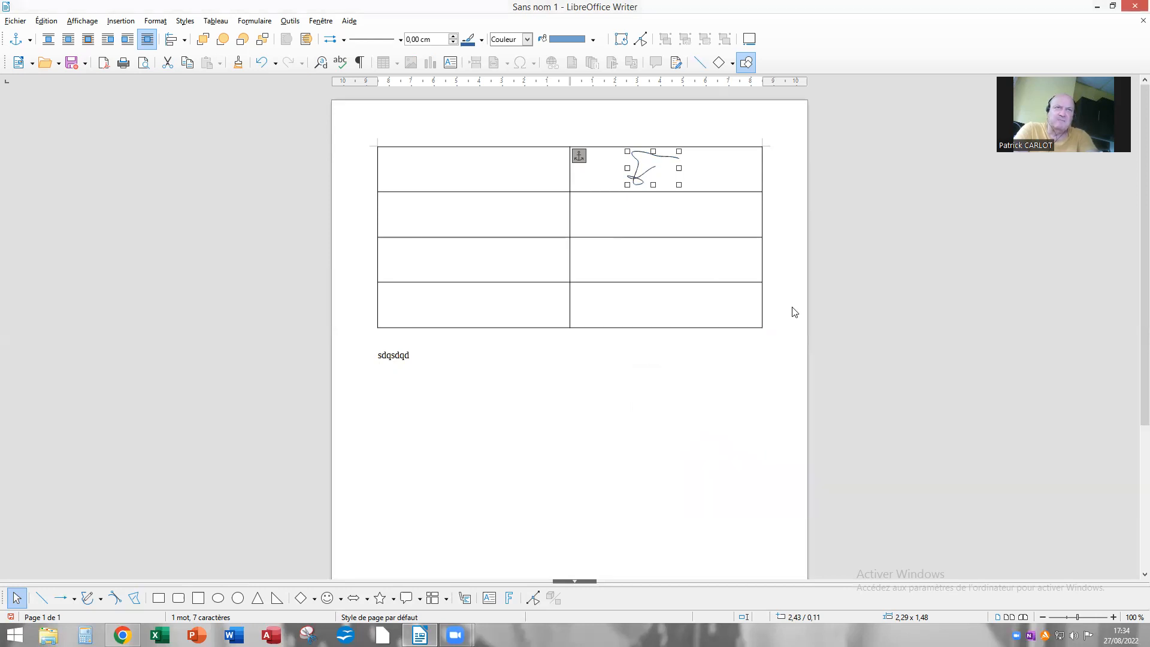
left_click(650, 267)
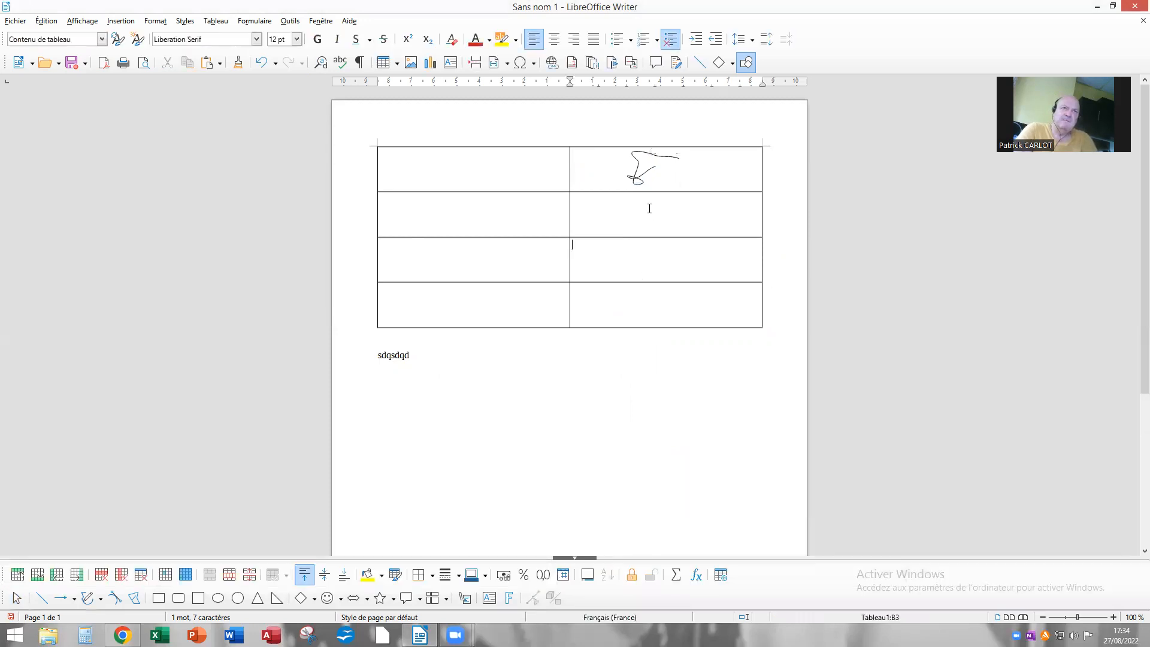
- Place a copy of the freehand drawing directly below the original, anchored in the second row of the second column
left_click(641, 169)
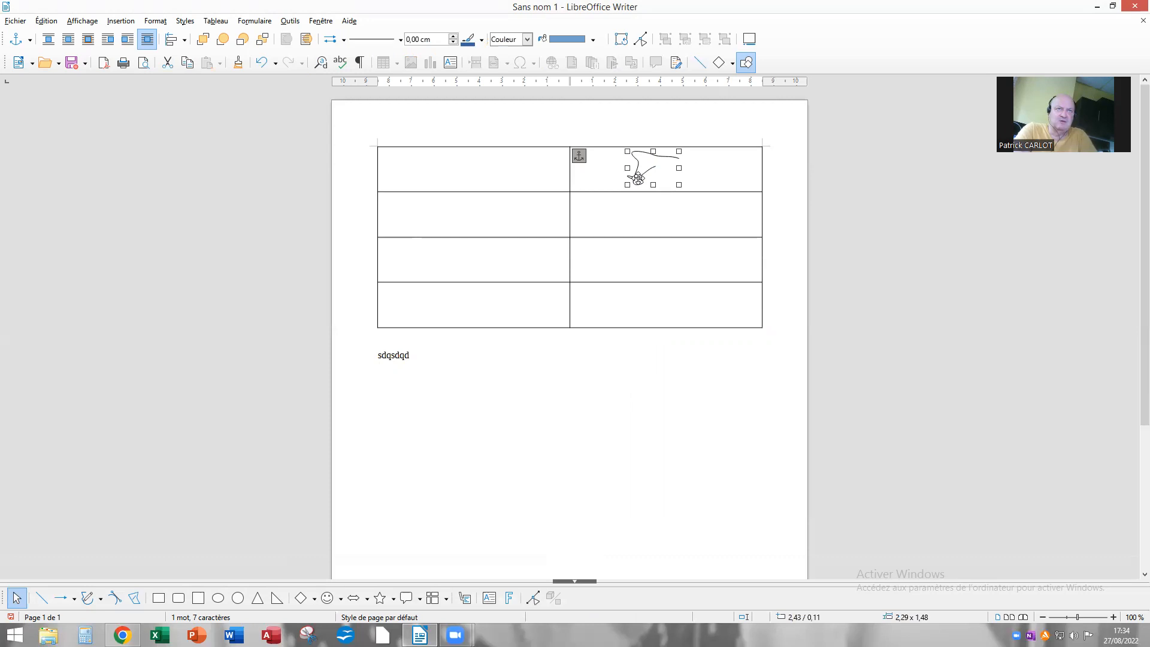
left_click_drag(637, 178, 634, 219)
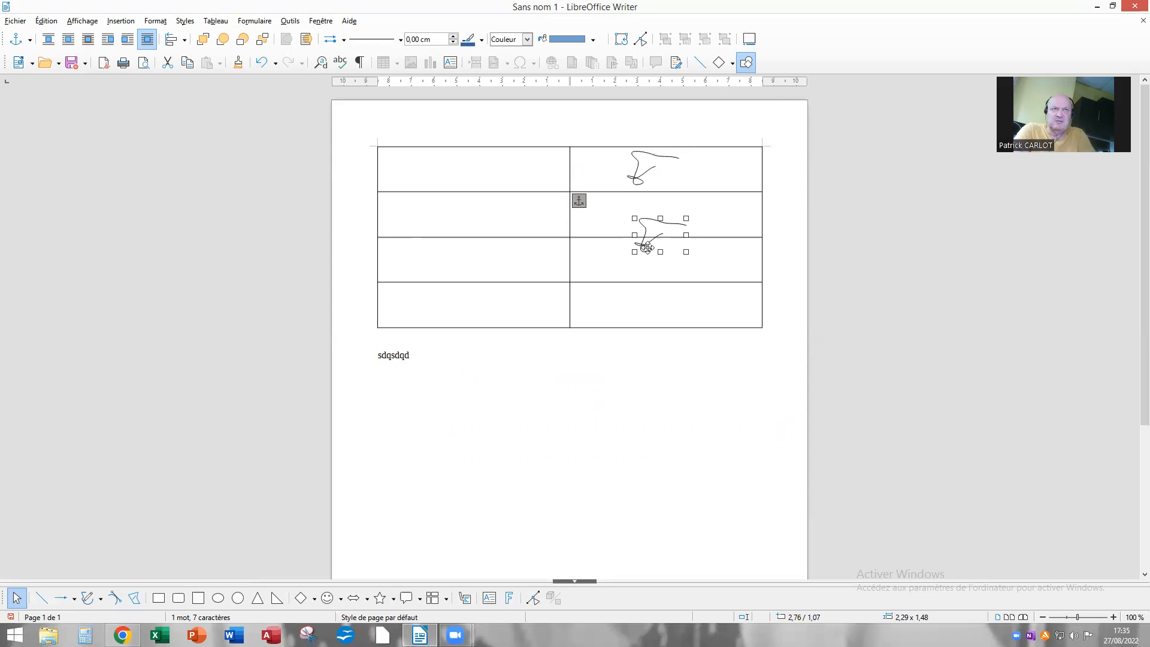
- Fit the drawing's copy inside the second-row cell, and place further copies in the third and fourth rows of the second column
left_click_drag(634, 224, 632, 228)
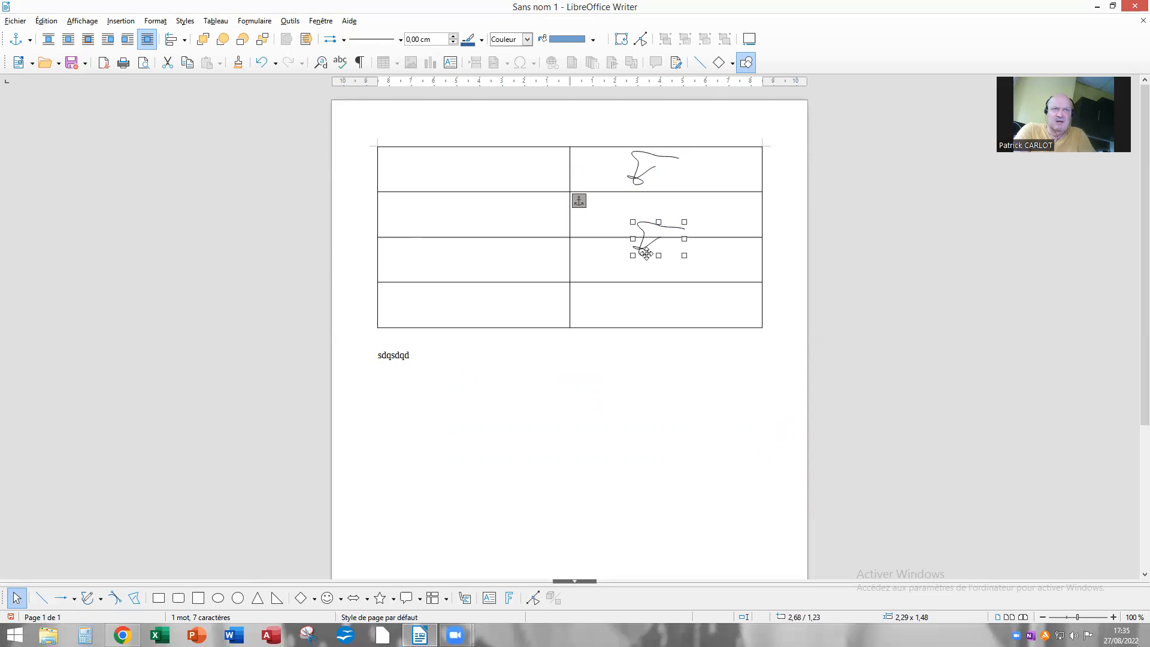
left_click(417, 360)
left_click(645, 242)
left_click_drag(645, 248, 644, 232)
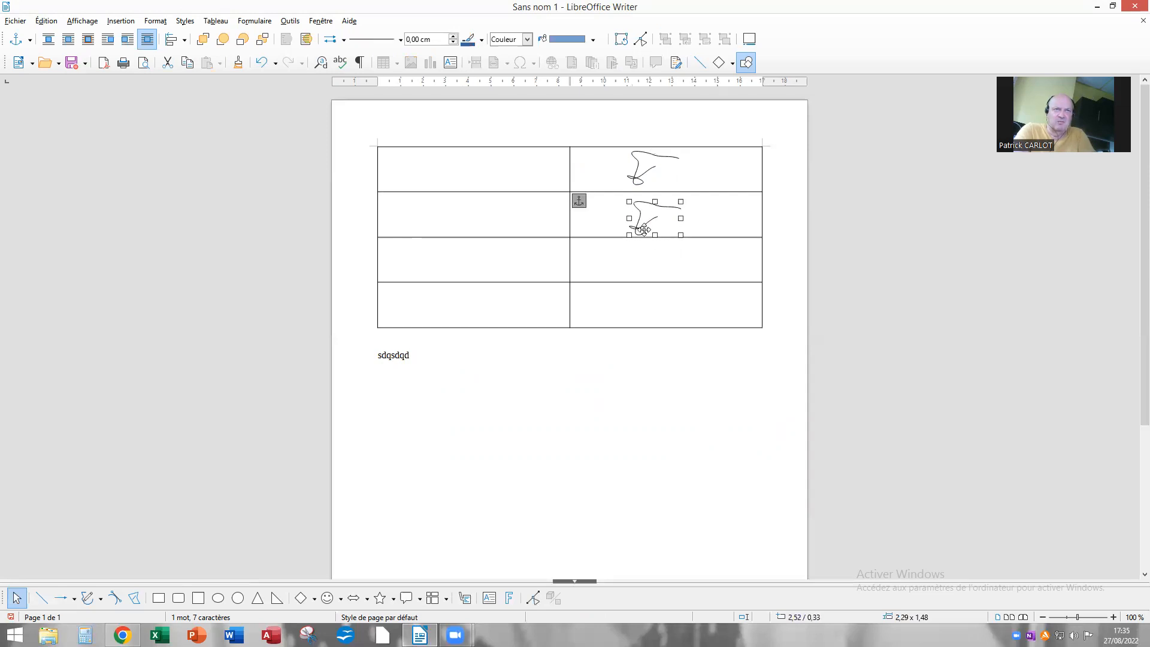
mouse_move(640, 230)
left_mouse_down()
mouse_move(640, 306)
mouse_move(654, 327)
mouse_move(643, 317)
left_mouse_up()
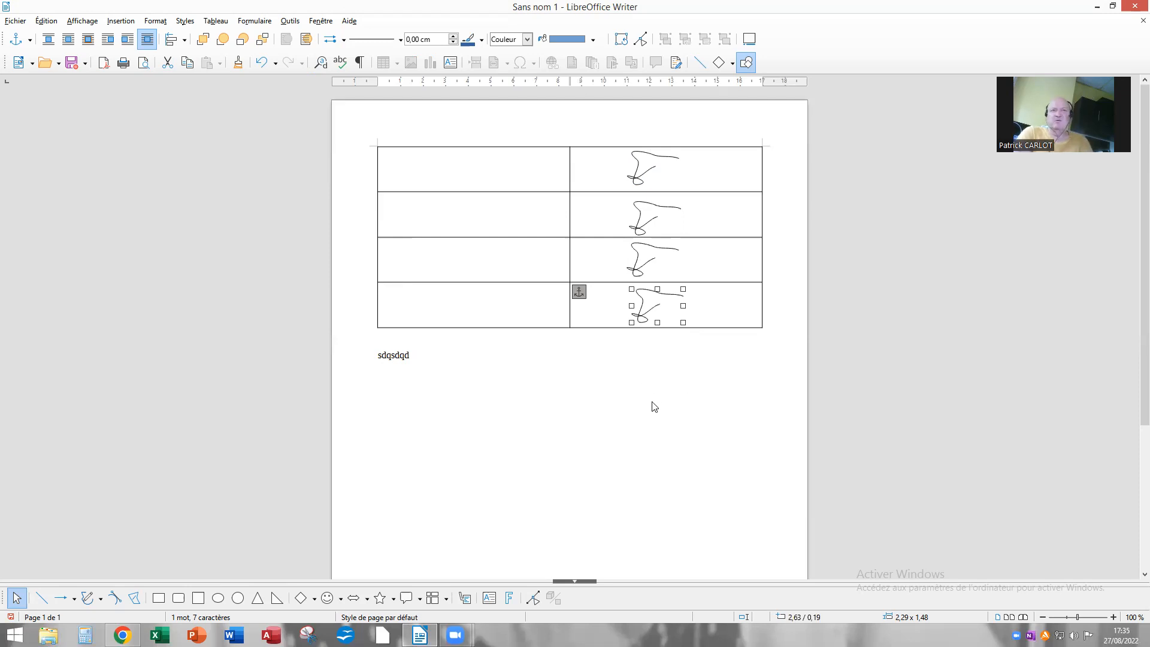
left_click(628, 409)
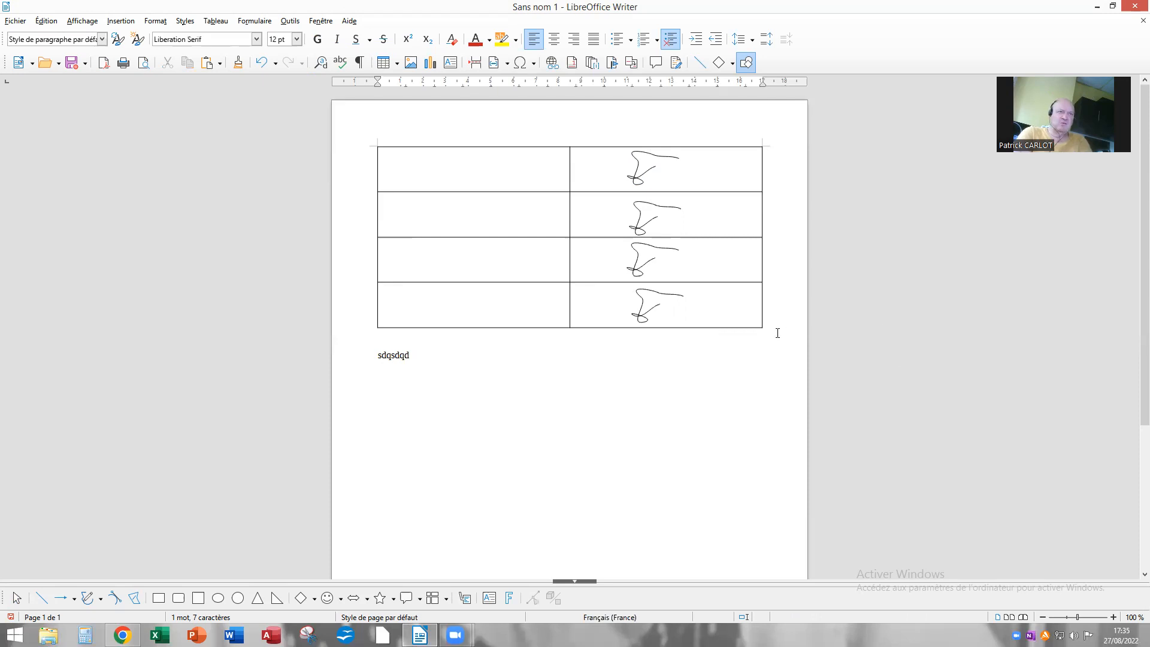
left_click(100, 598)
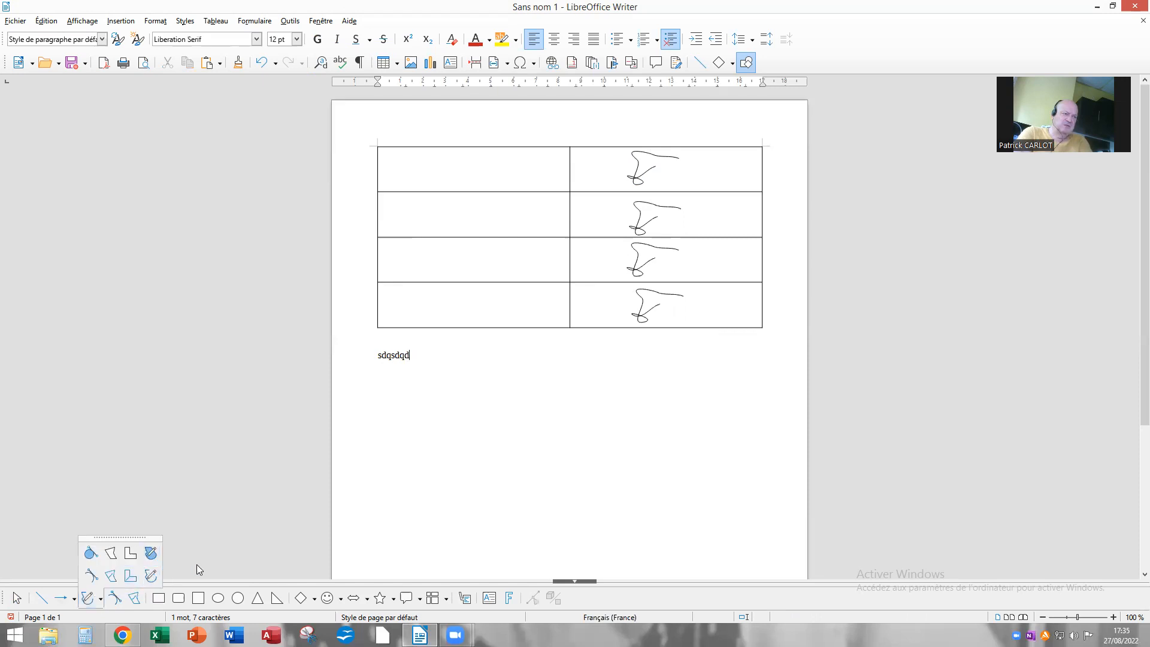
left_click(152, 576)
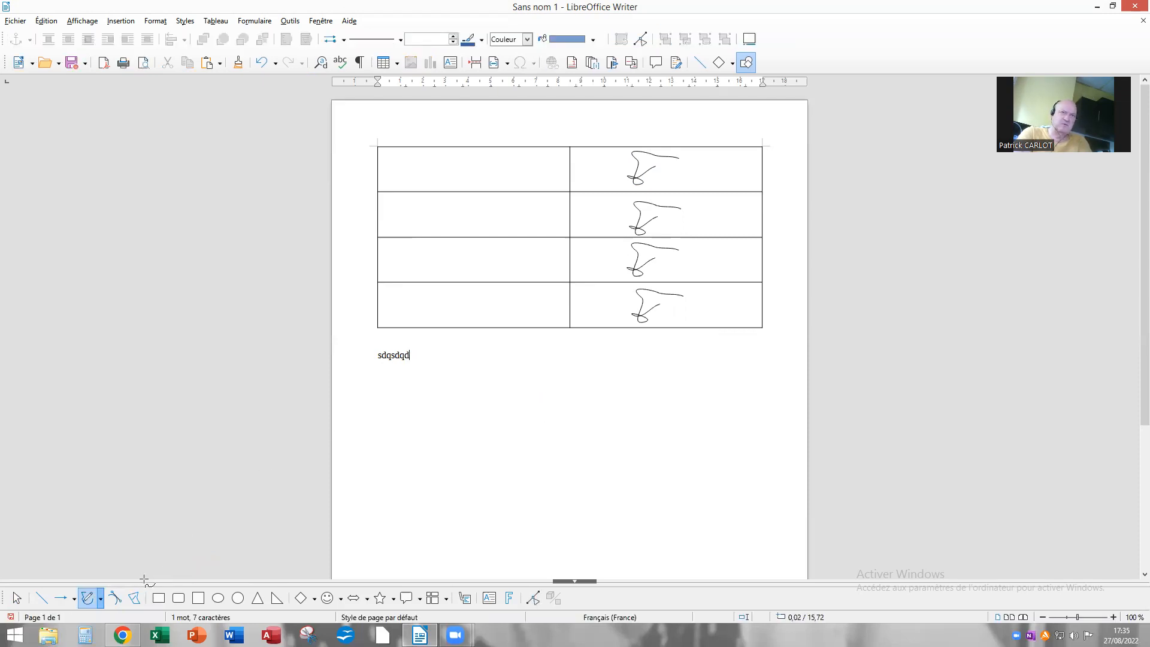
left_click(443, 446)
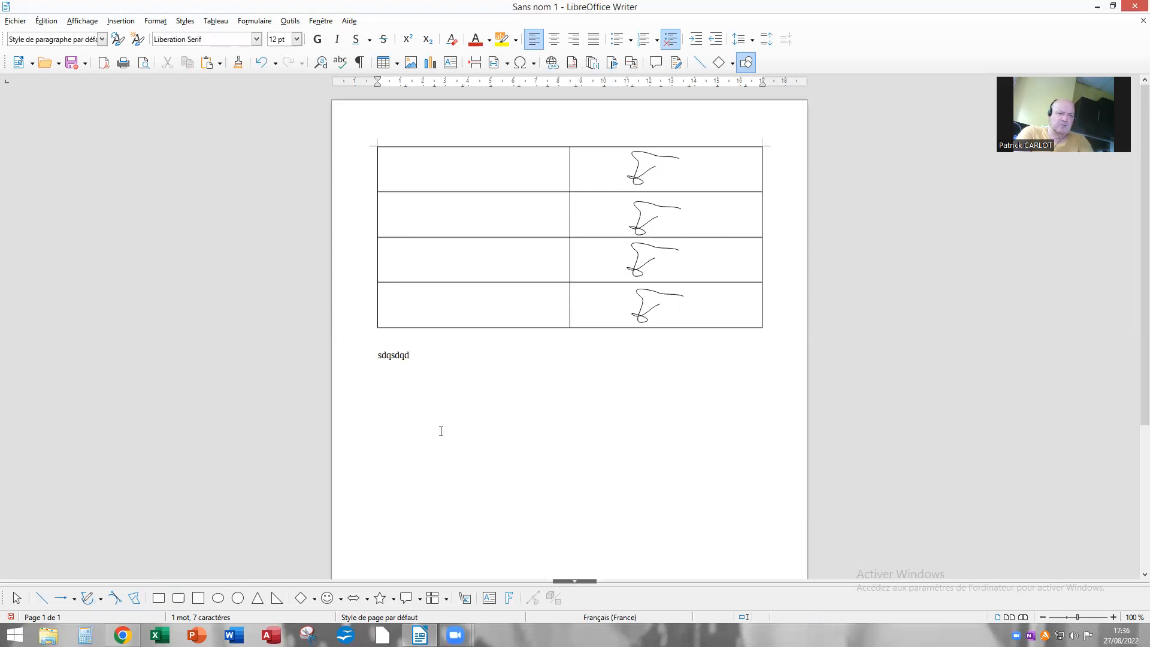
- Add an empty paragraph below the text under the table and draw a looping freeform line there, about 3.1 by 2 cm
key("Return")
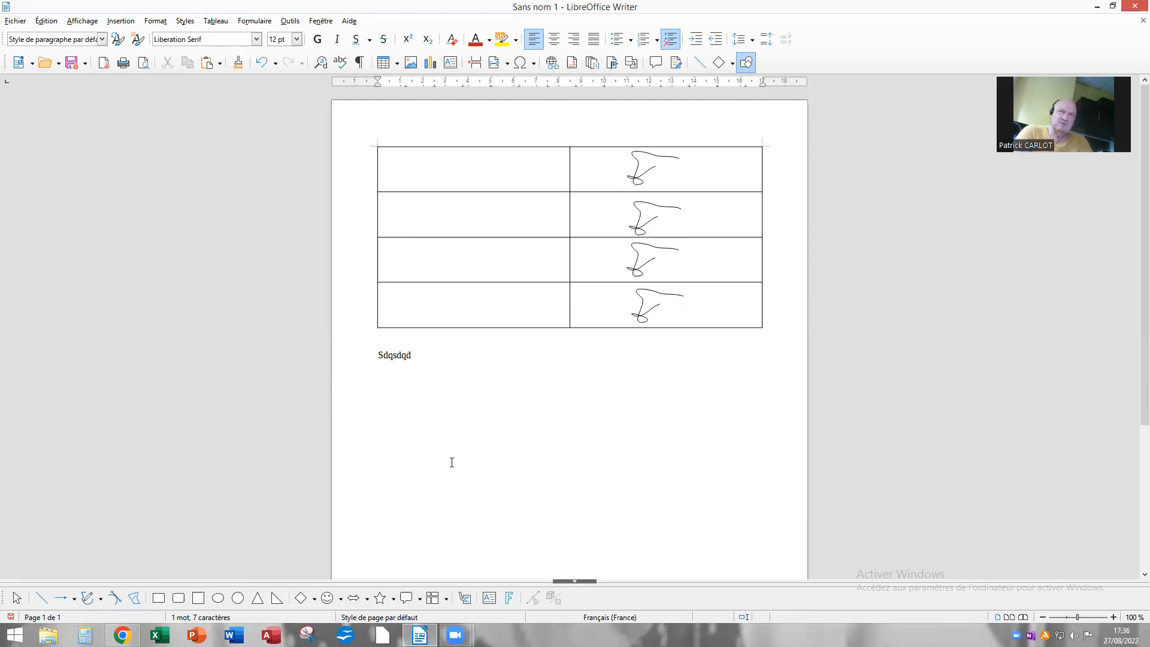
left_click(100, 598)
left_click(150, 575)
mouse_move(513, 393)
left_mouse_down()
mouse_move(570, 395)
mouse_move(568, 409)
left_mouse_up()
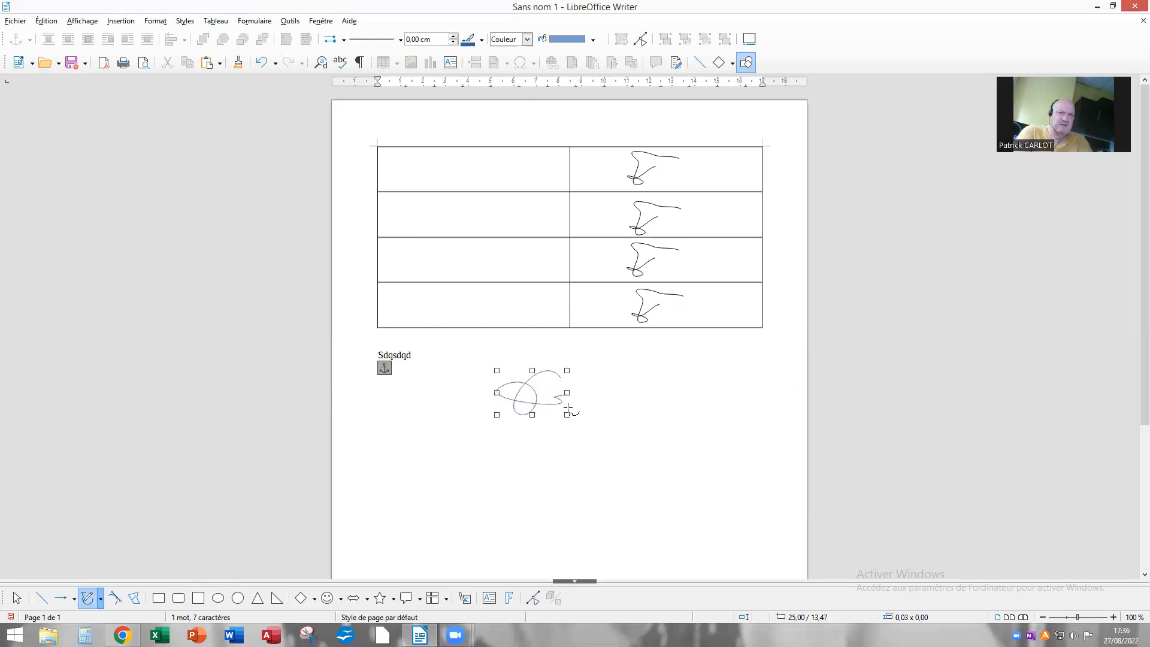
left_click(600, 404)
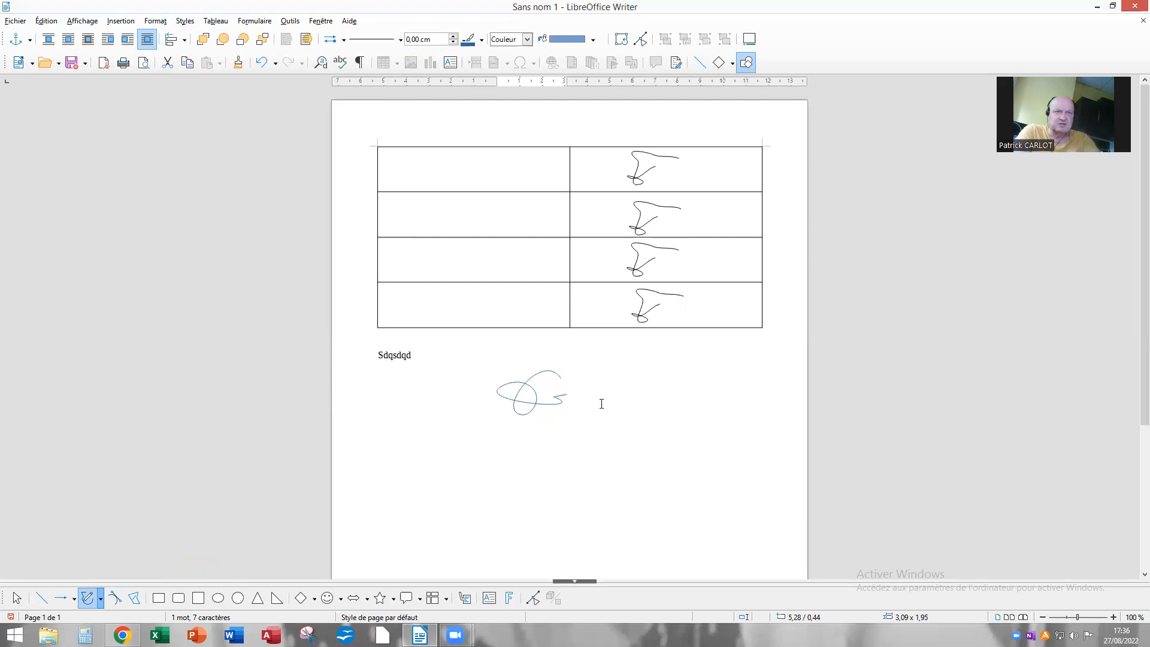
- Format the freeform drawing below the table with a red (Rouge) line 0.10 cm wide
left_click(523, 405)
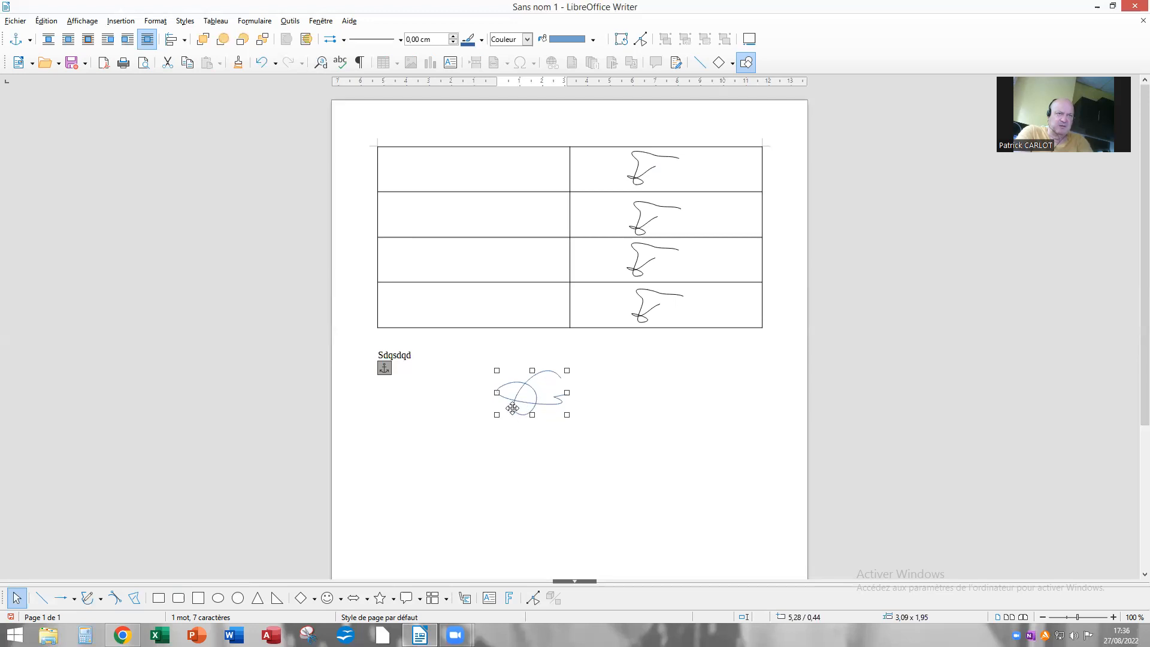
right_click(513, 409)
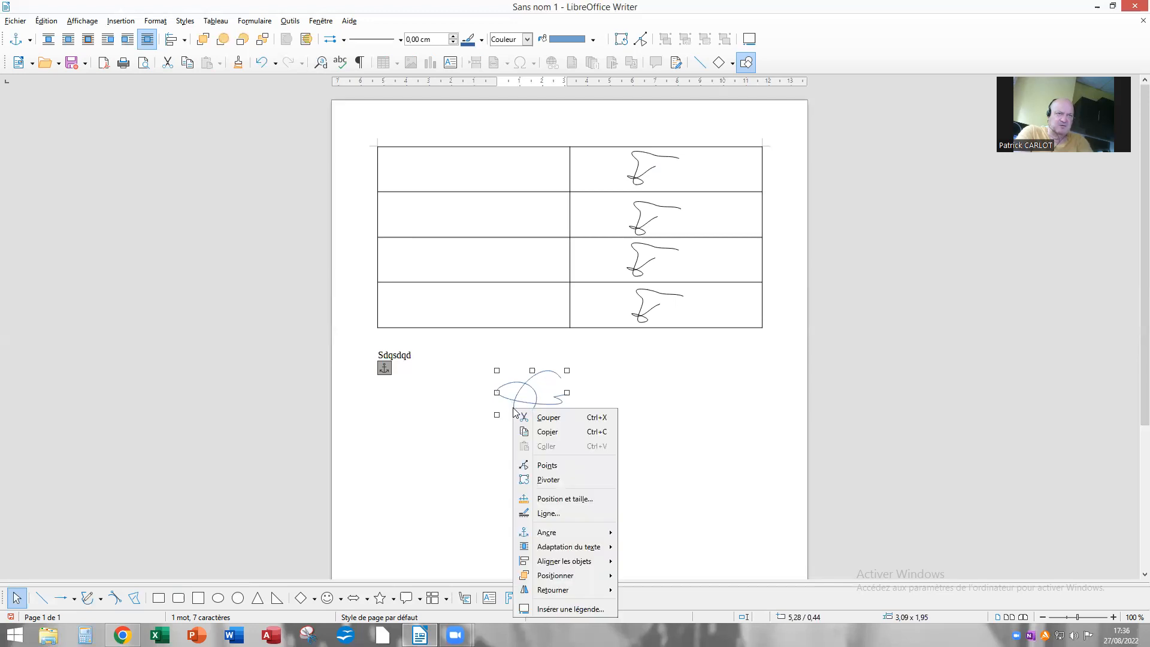
left_click(559, 514)
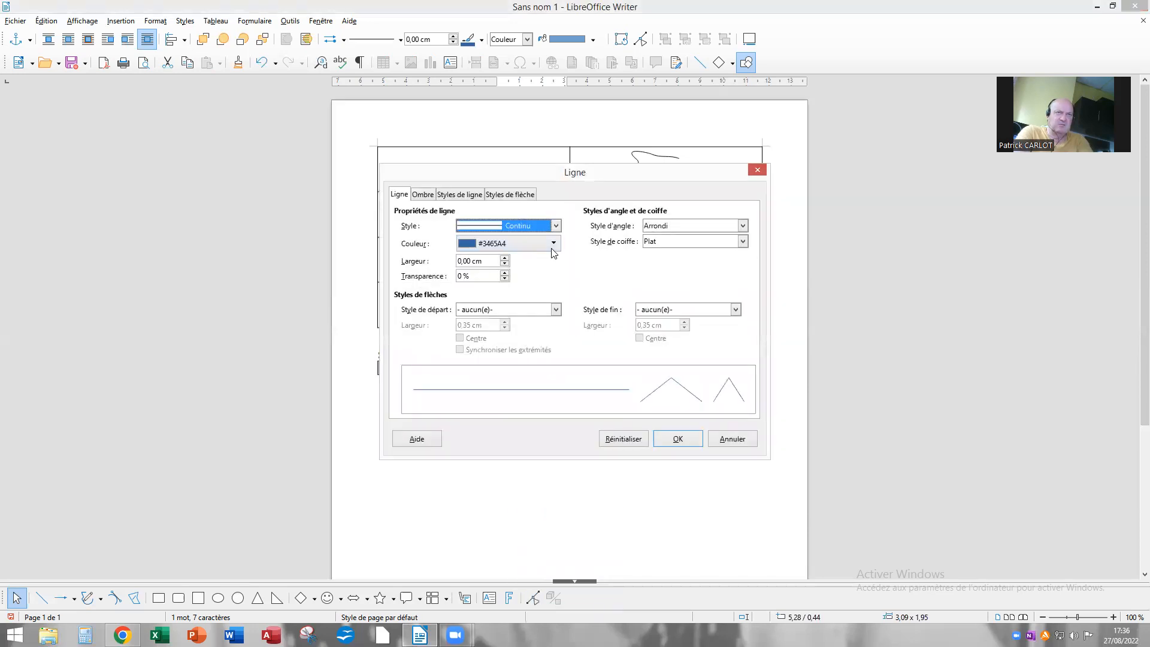
left_click(553, 244)
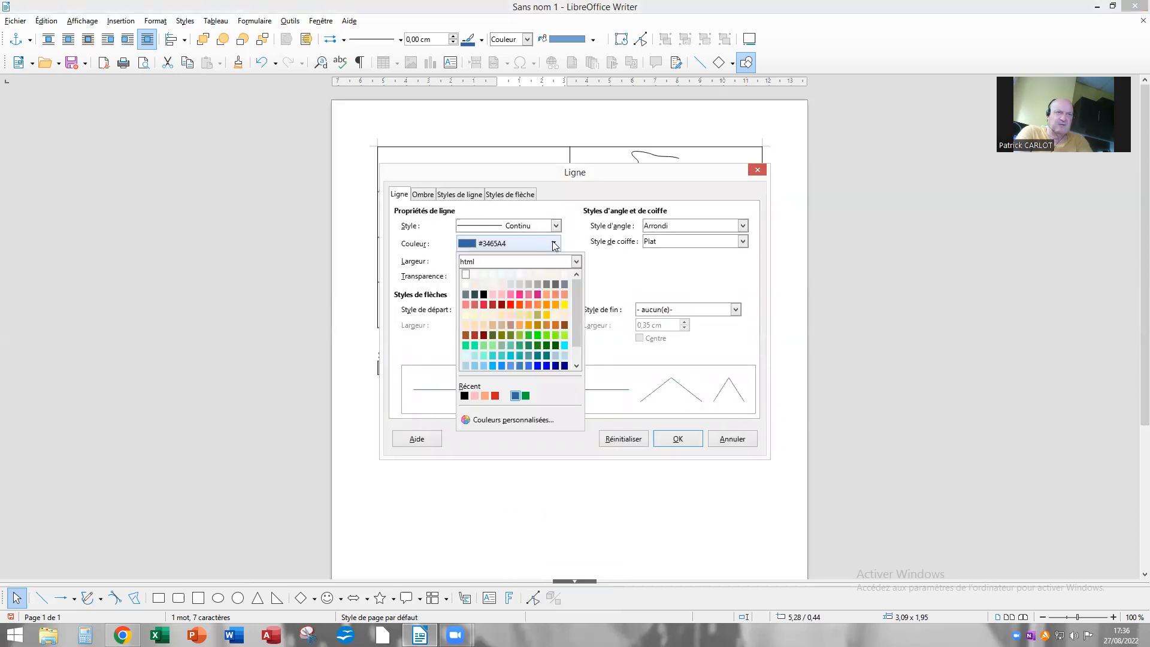
left_click(511, 305)
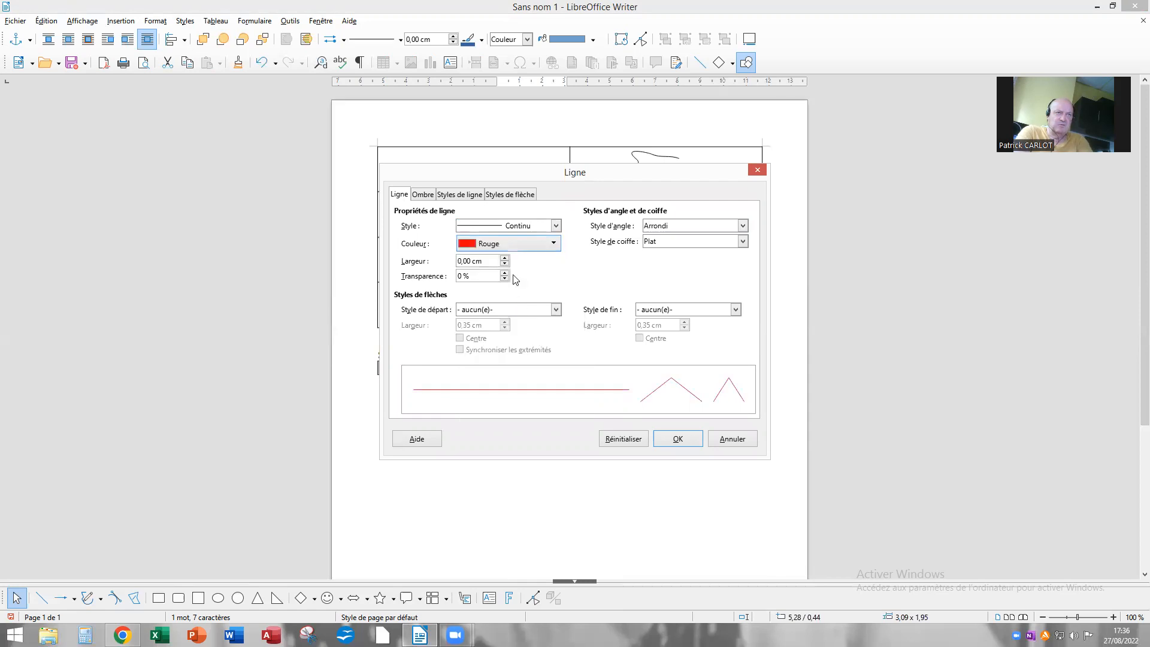
left_click(505, 258)
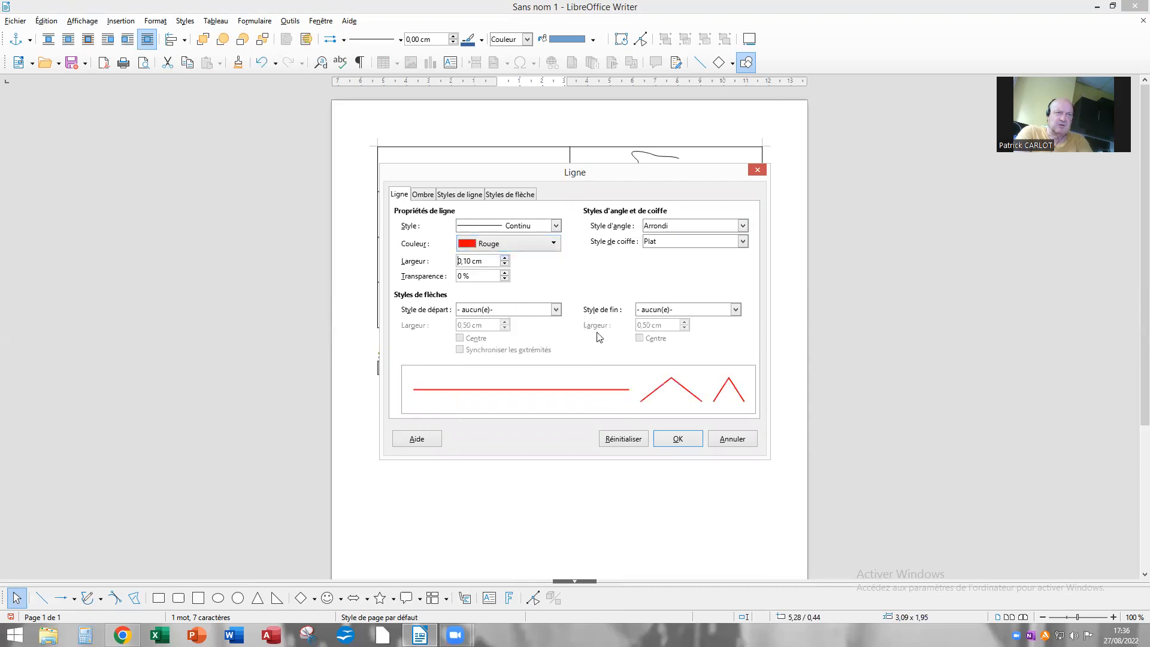
left_click(659, 439)
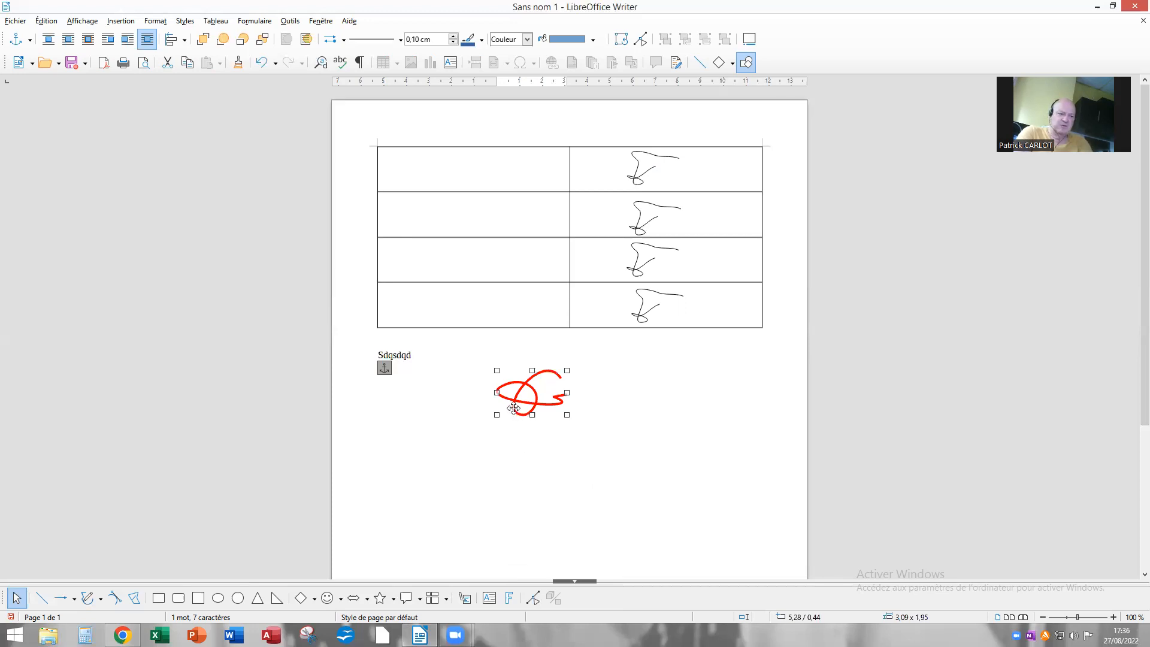
- Place a copy of the red freeform drawing below and to the right of the original
left_click_drag(514, 408, 650, 439)
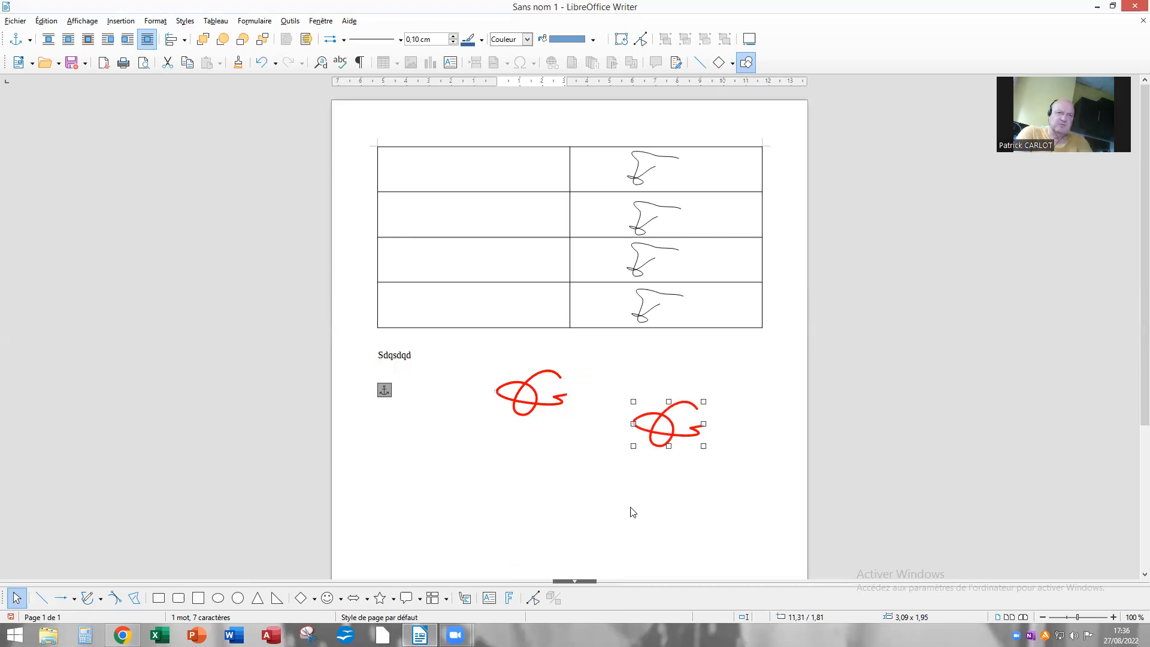